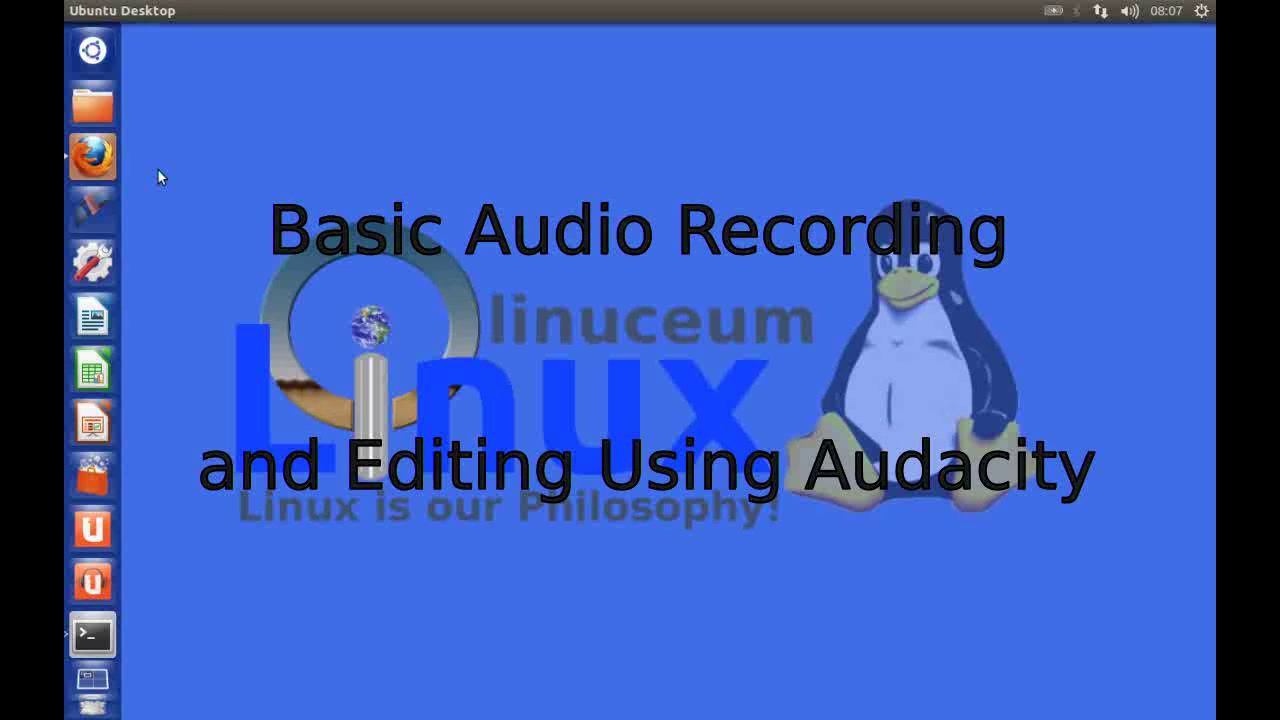
# - Open Linuceum's 'Editing Audio with Audacity' guide in Firefox and scroll to Installing Audacity
pyautogui.click(90, 158)
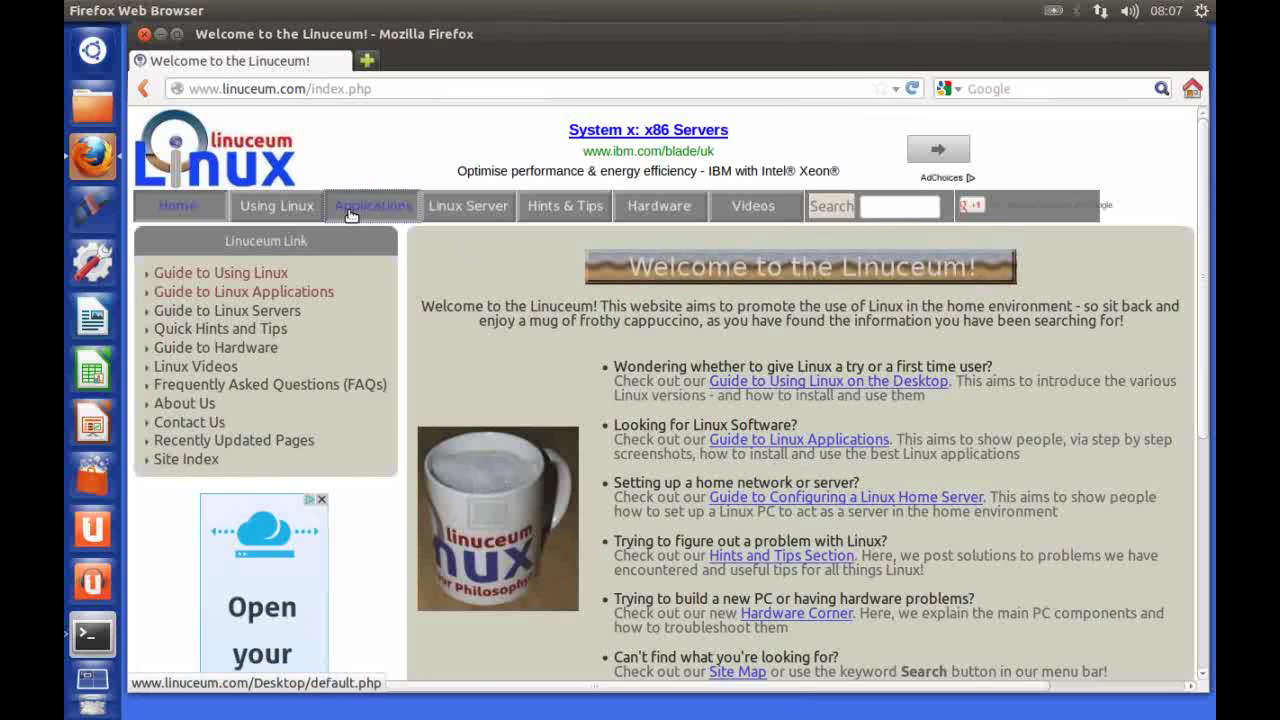
pyautogui.click(352, 210)
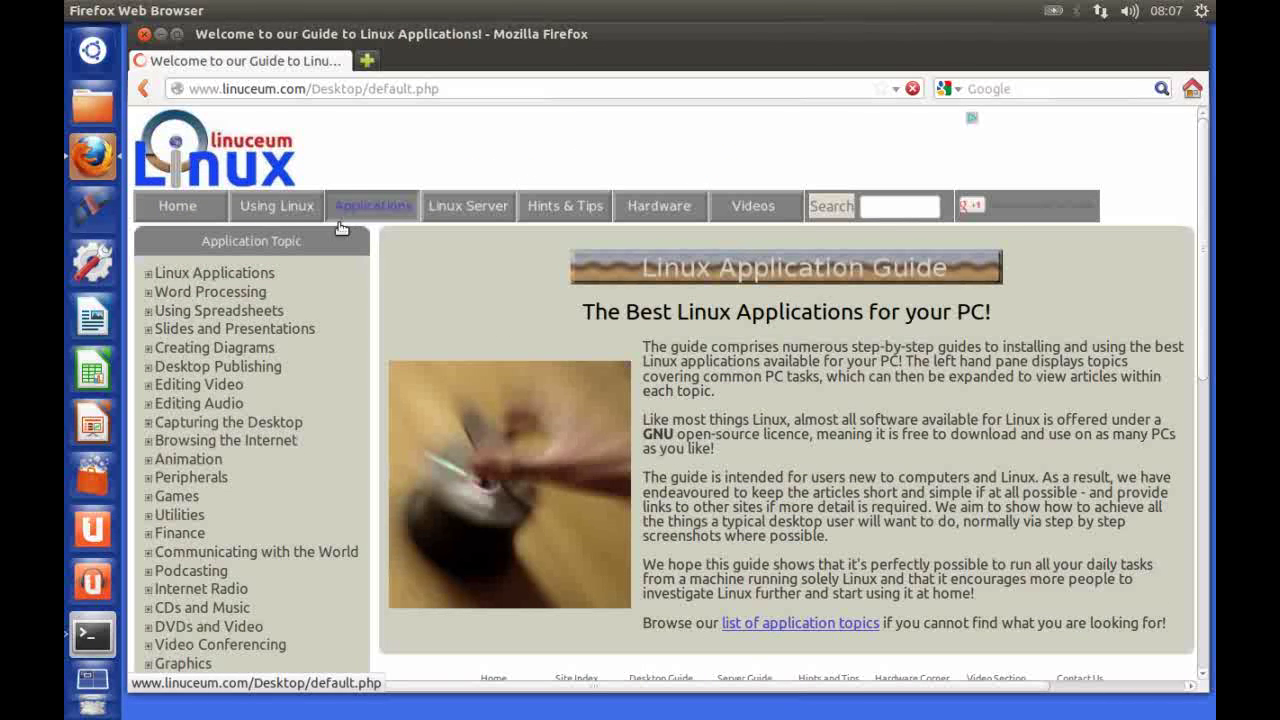
pyautogui.click(172, 408)
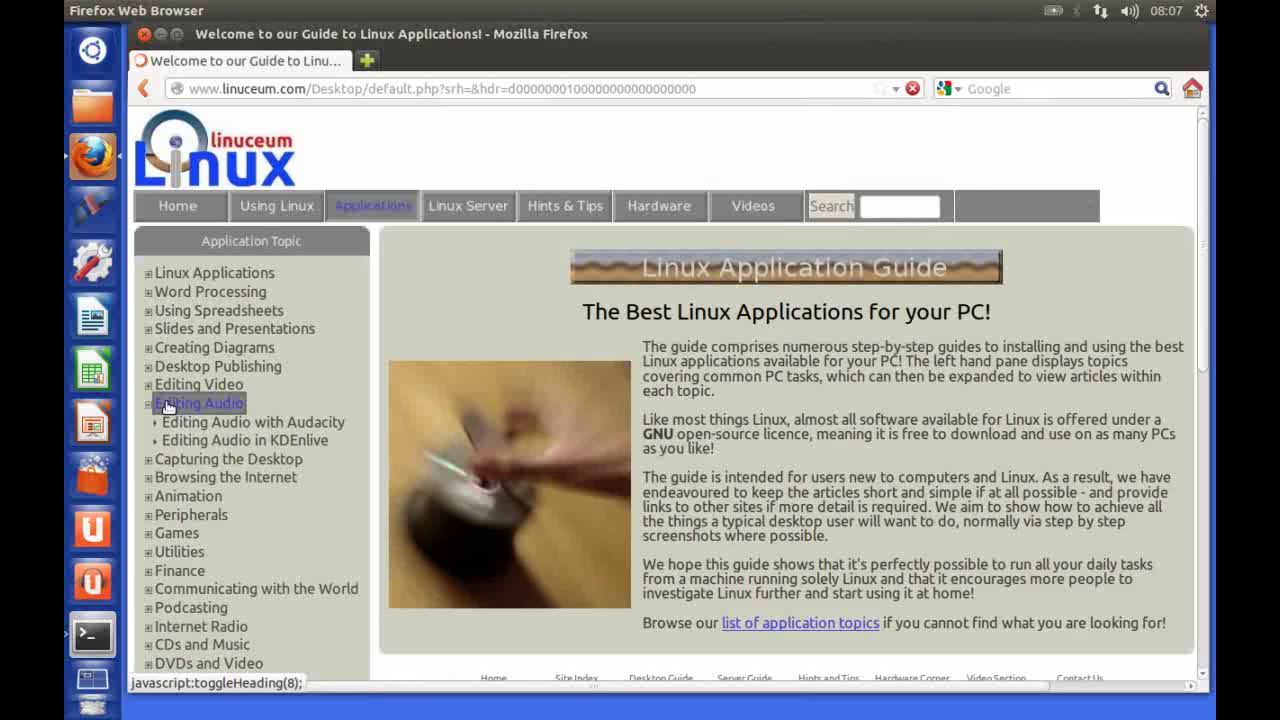
pyautogui.click(289, 426)
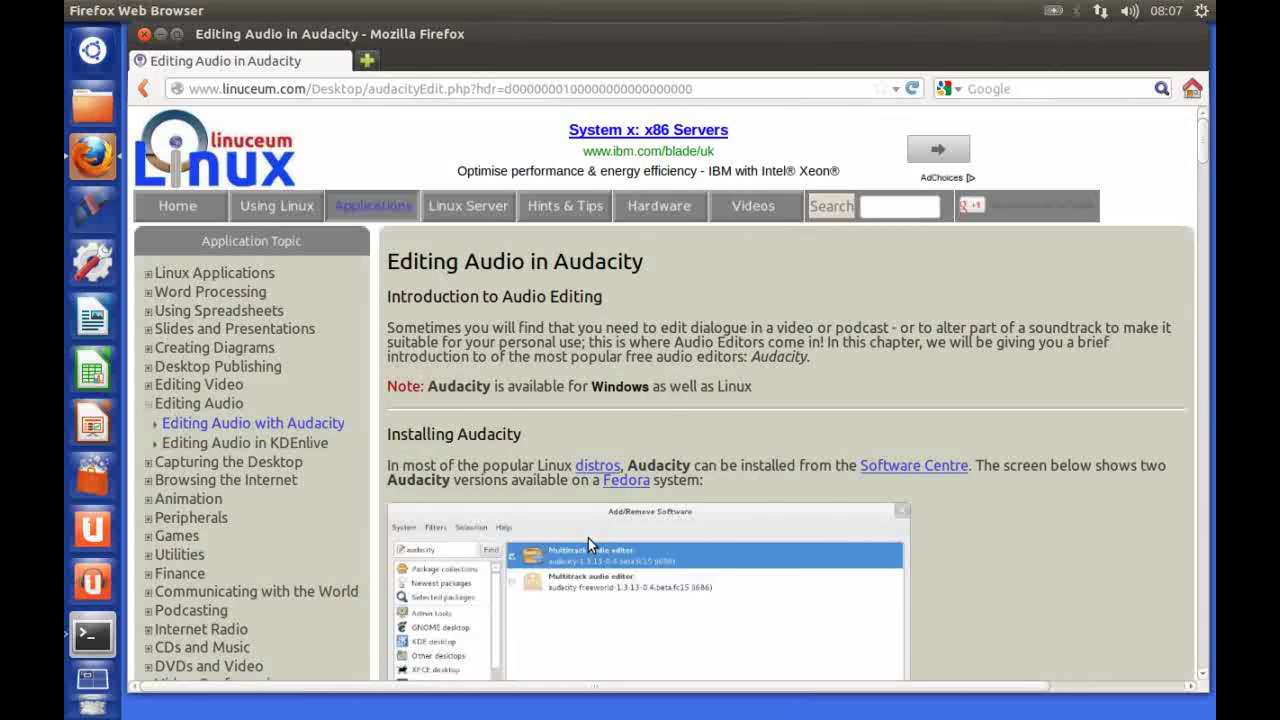
pyautogui.scroll(-5, 604, 537)
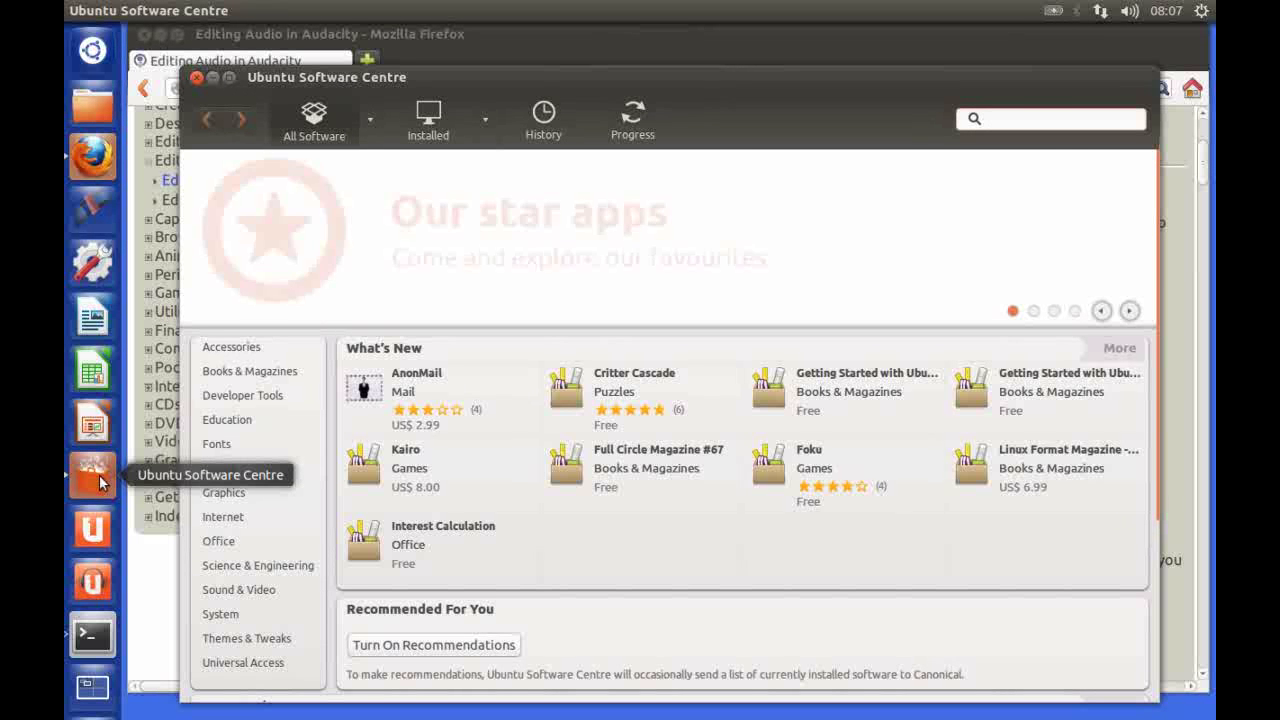
# - Search Software Centre for 'au', confirm Audacity shows as installed, then close it
pyautogui.click(1013, 120)
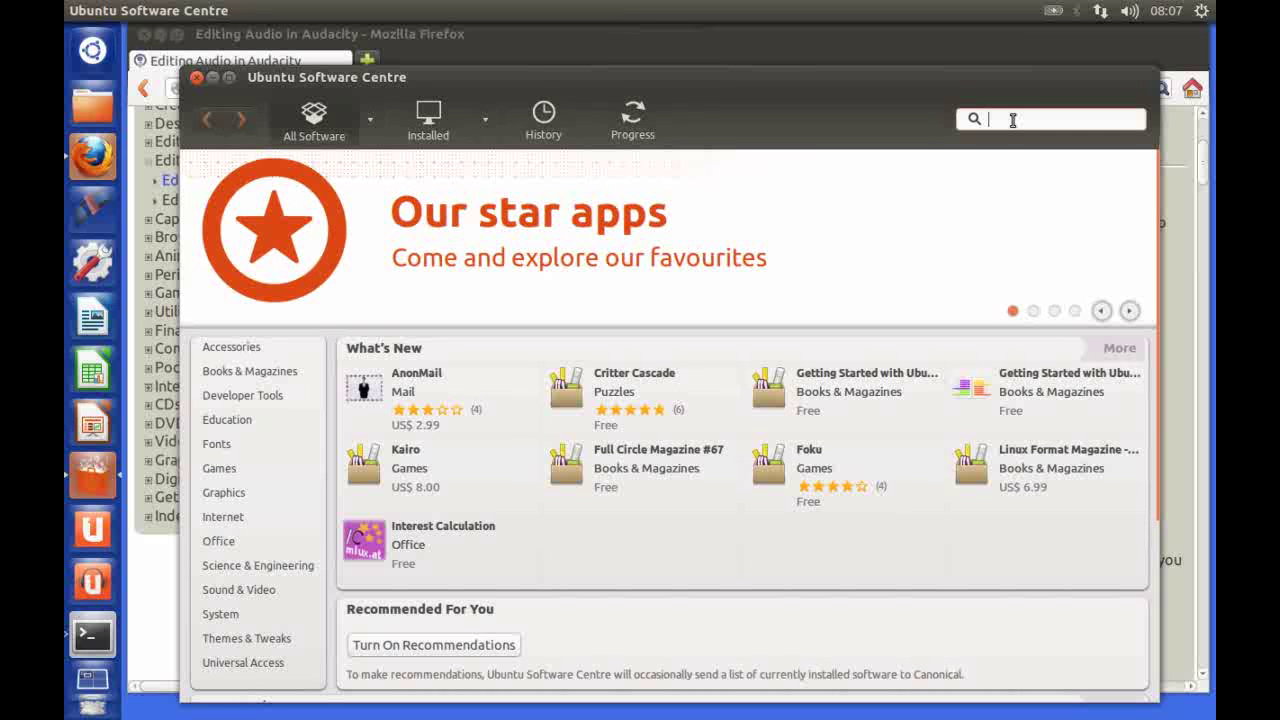
pyautogui.write('audacity')
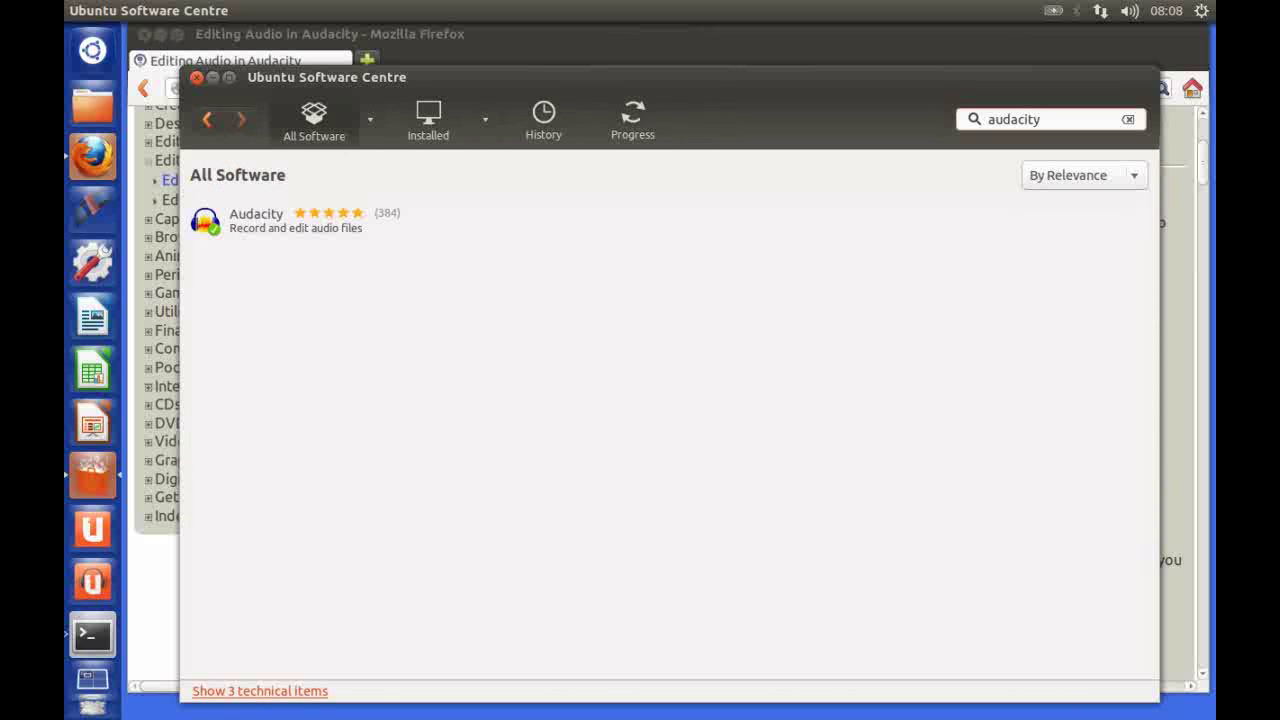
pyautogui.click(283, 222)
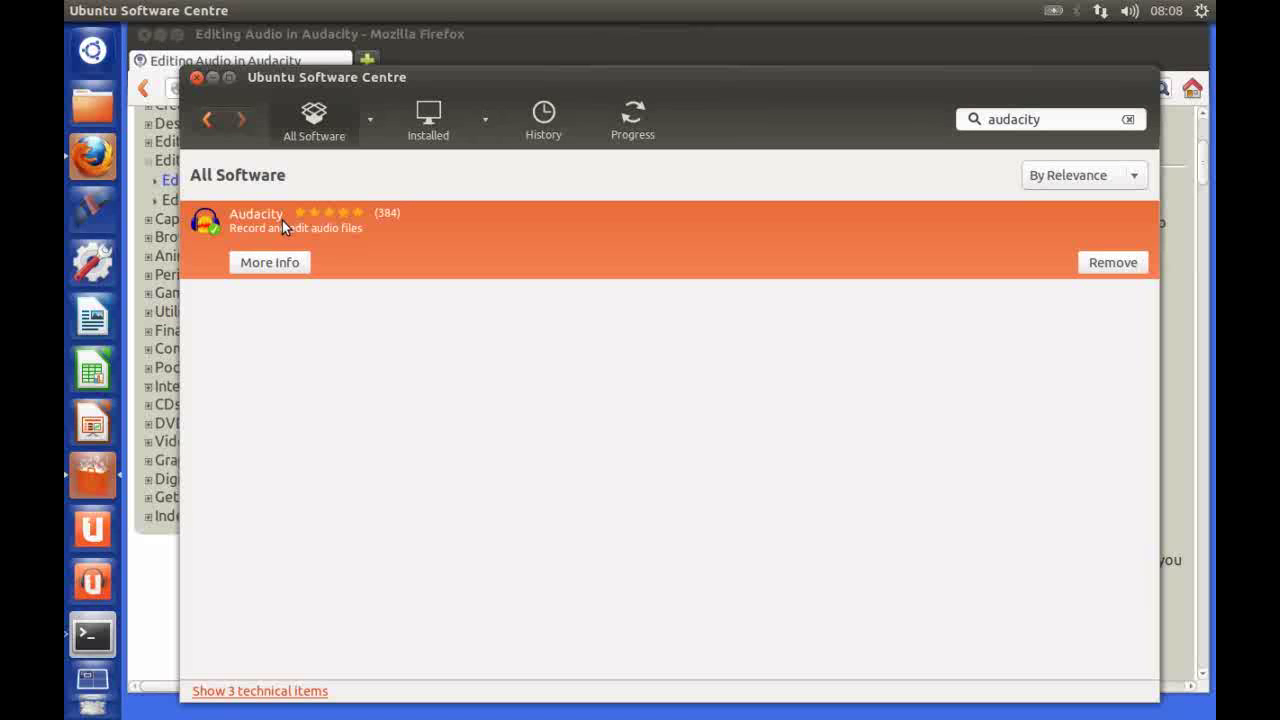
pyautogui.click(266, 263)
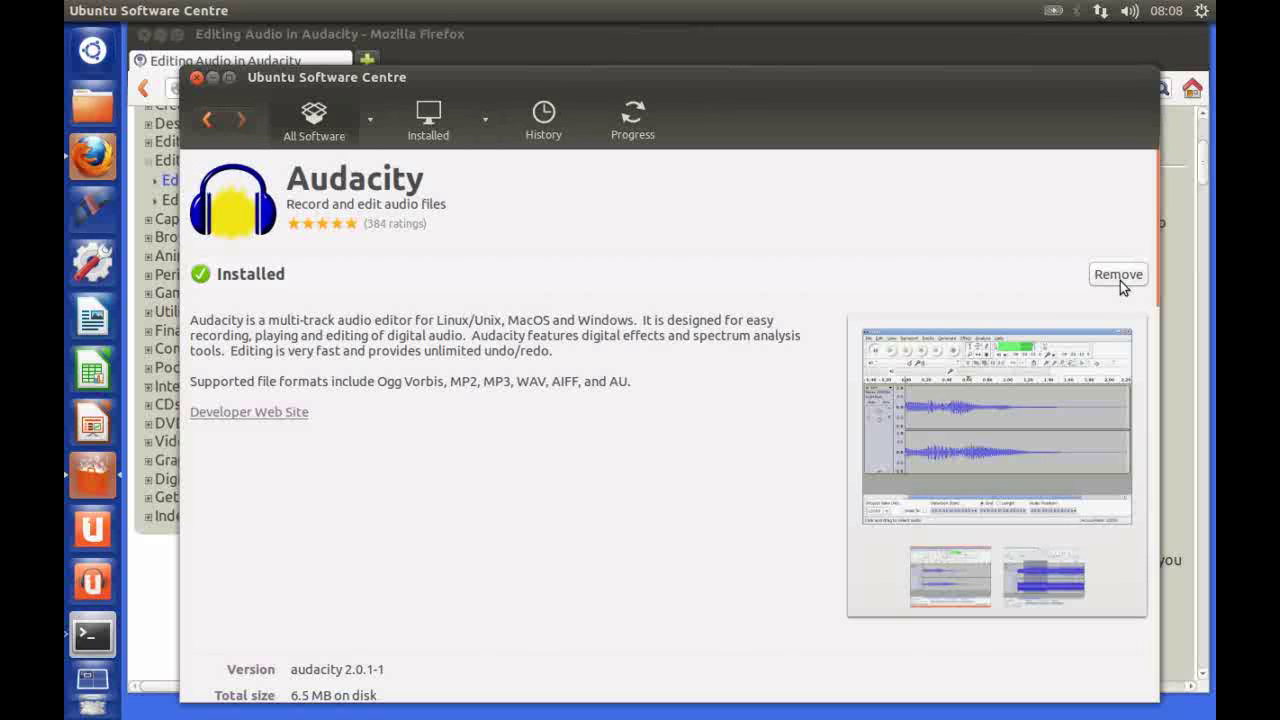
pyautogui.click(205, 64)
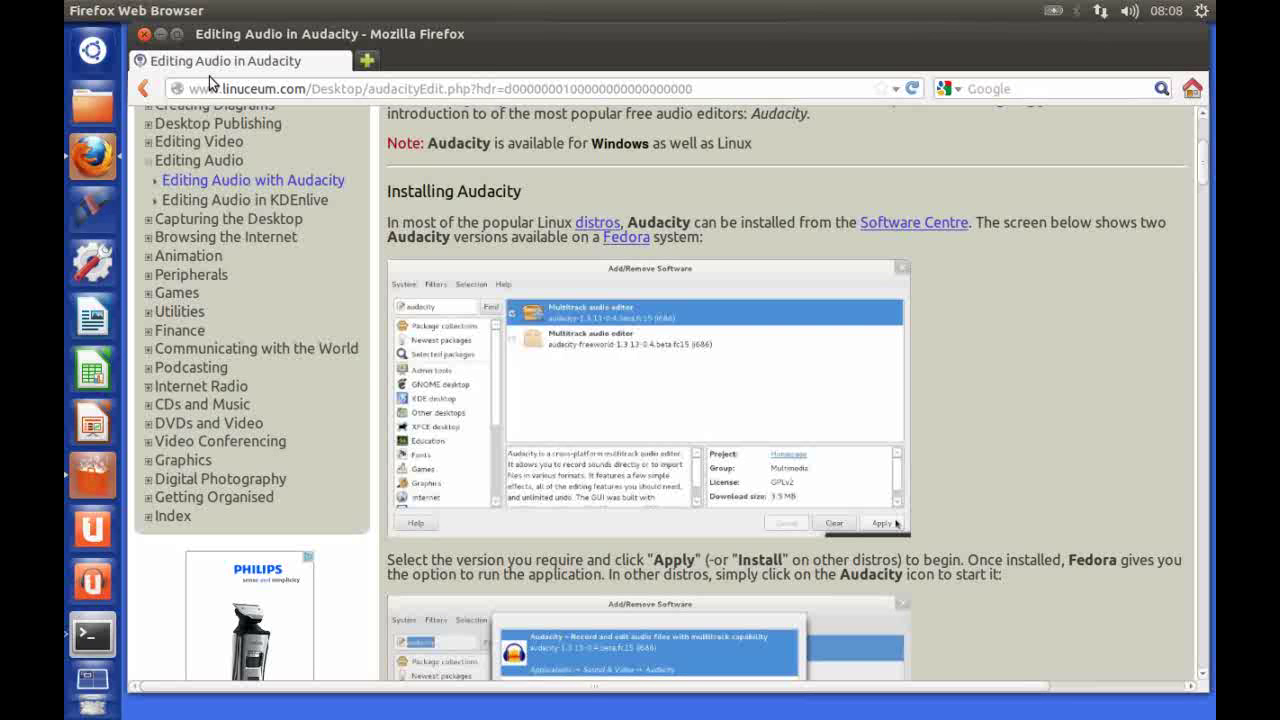
# - Launch Audacity from a Dash Applications search for 'aud'
pyautogui.click(160, 34)
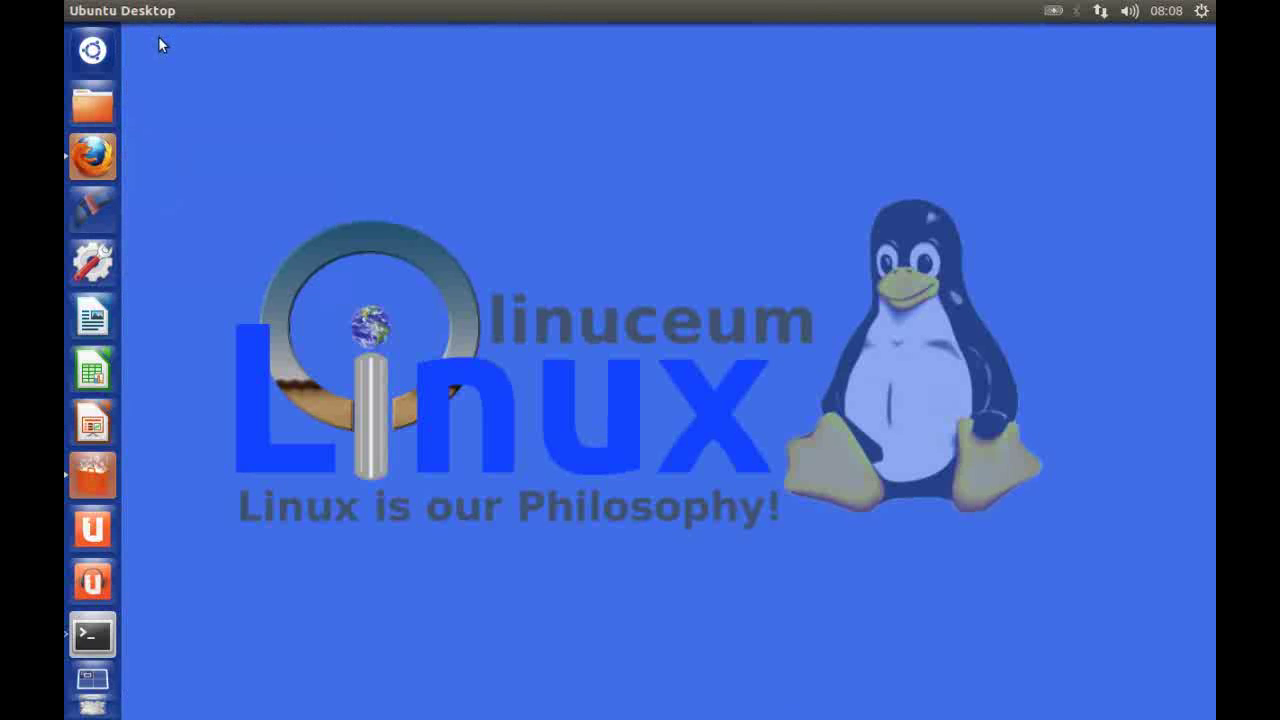
pyautogui.click(93, 50)
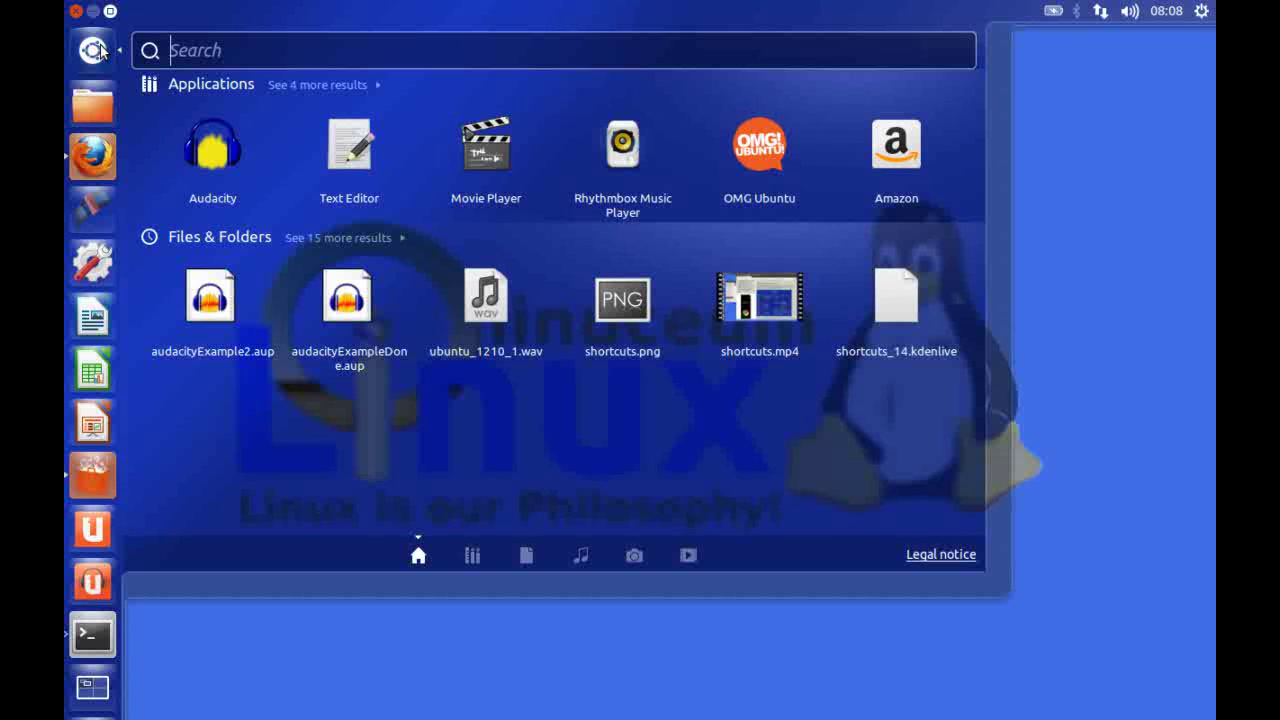
pyautogui.click(479, 558)
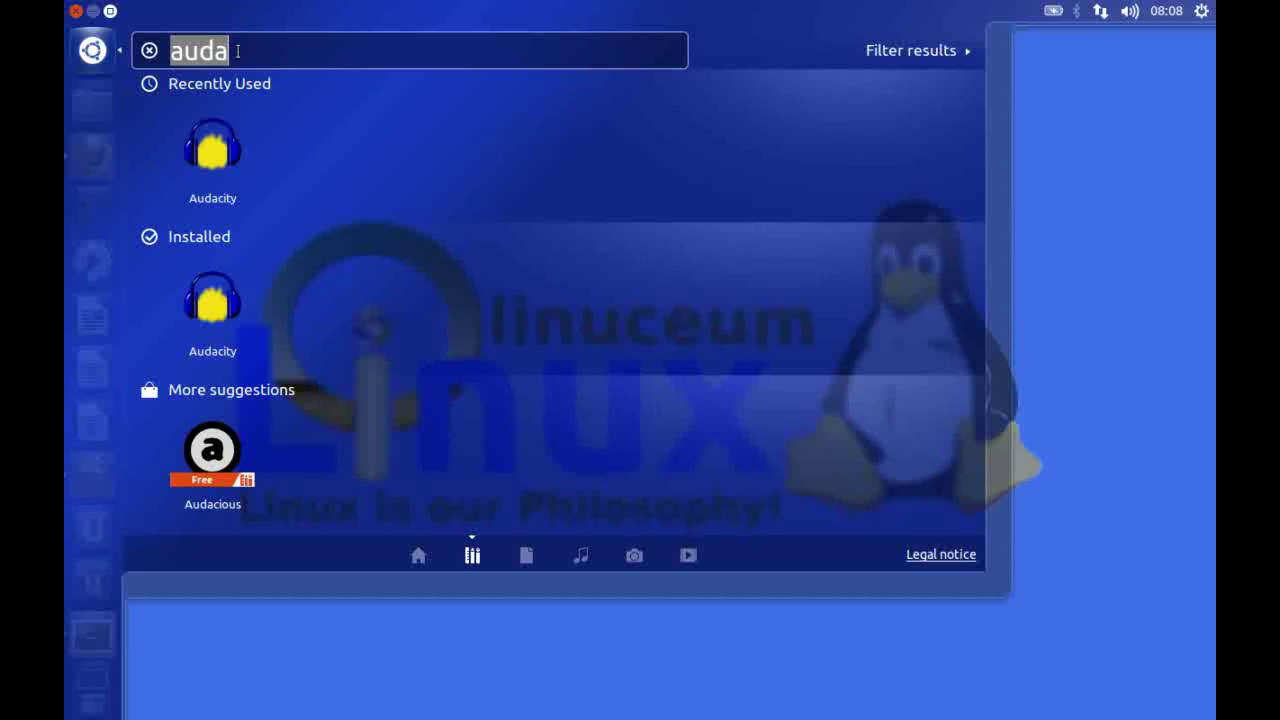
pyautogui.press('BackSpace')
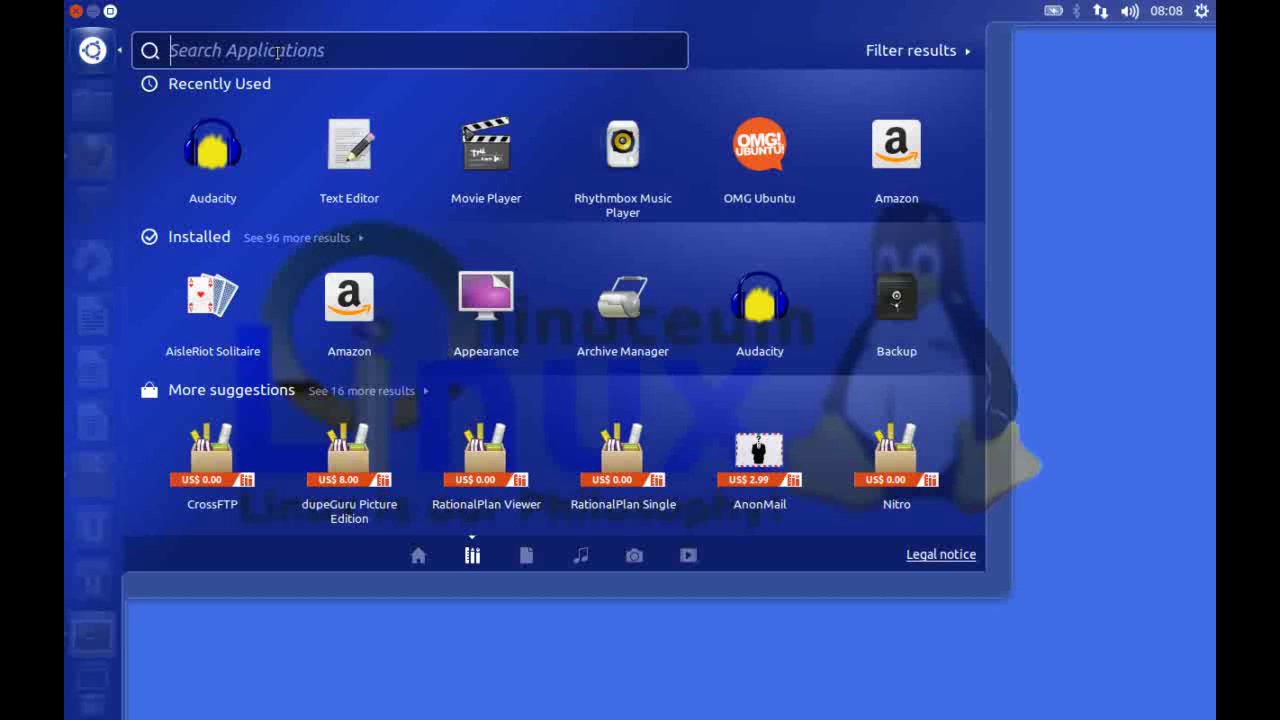
pyautogui.write('aud')
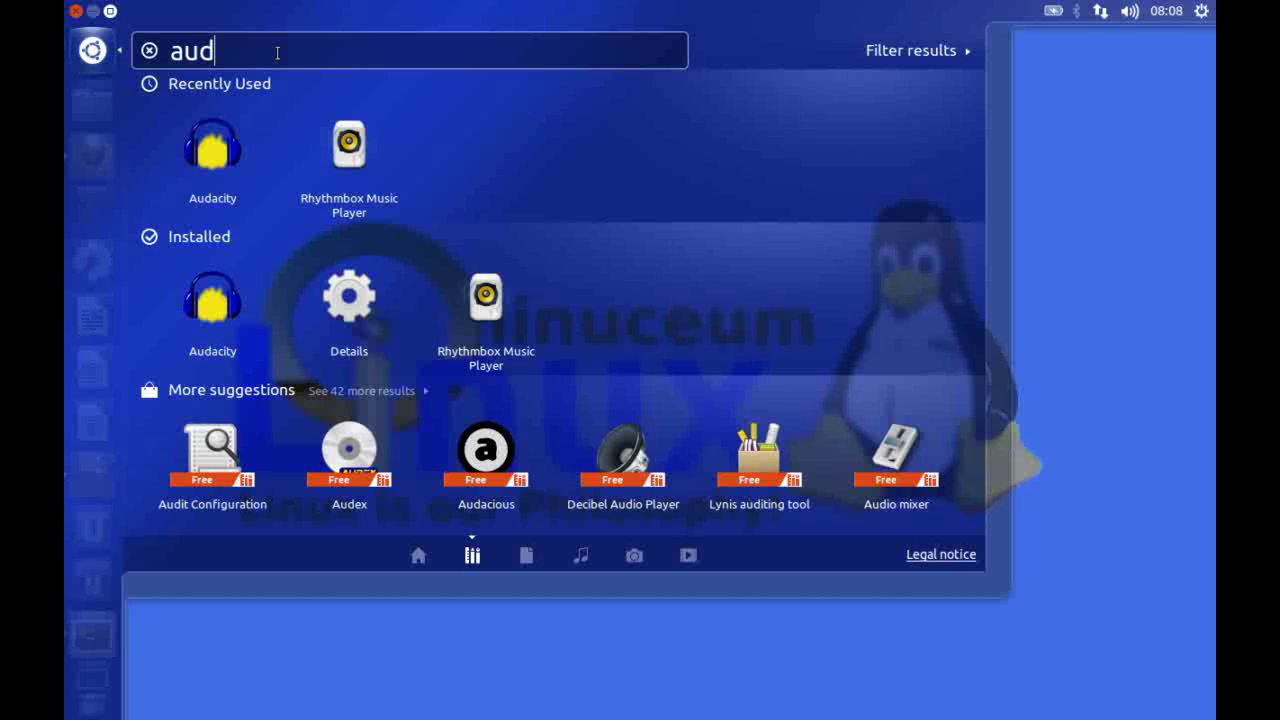
pyautogui.click(212, 161)
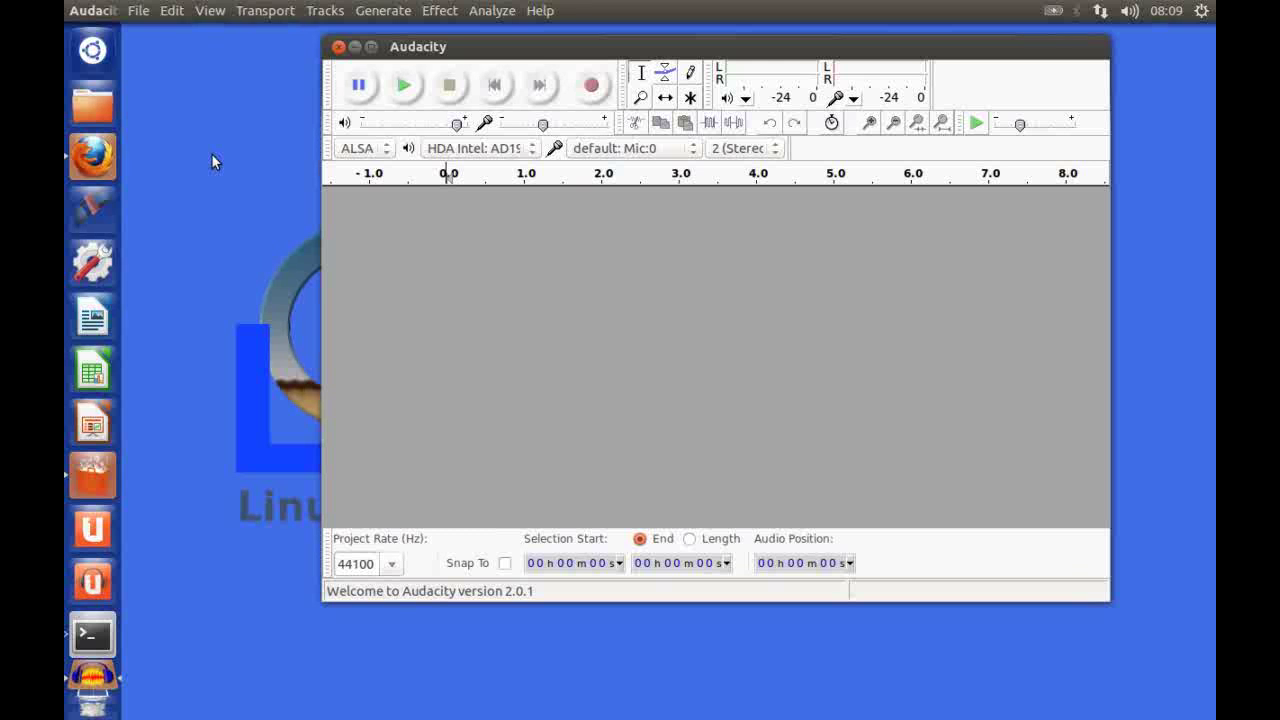
# - Record a roughly 6-second stereo test track and play it back
pyautogui.moveTo(534, 48); pyautogui.dragTo(436, 47)
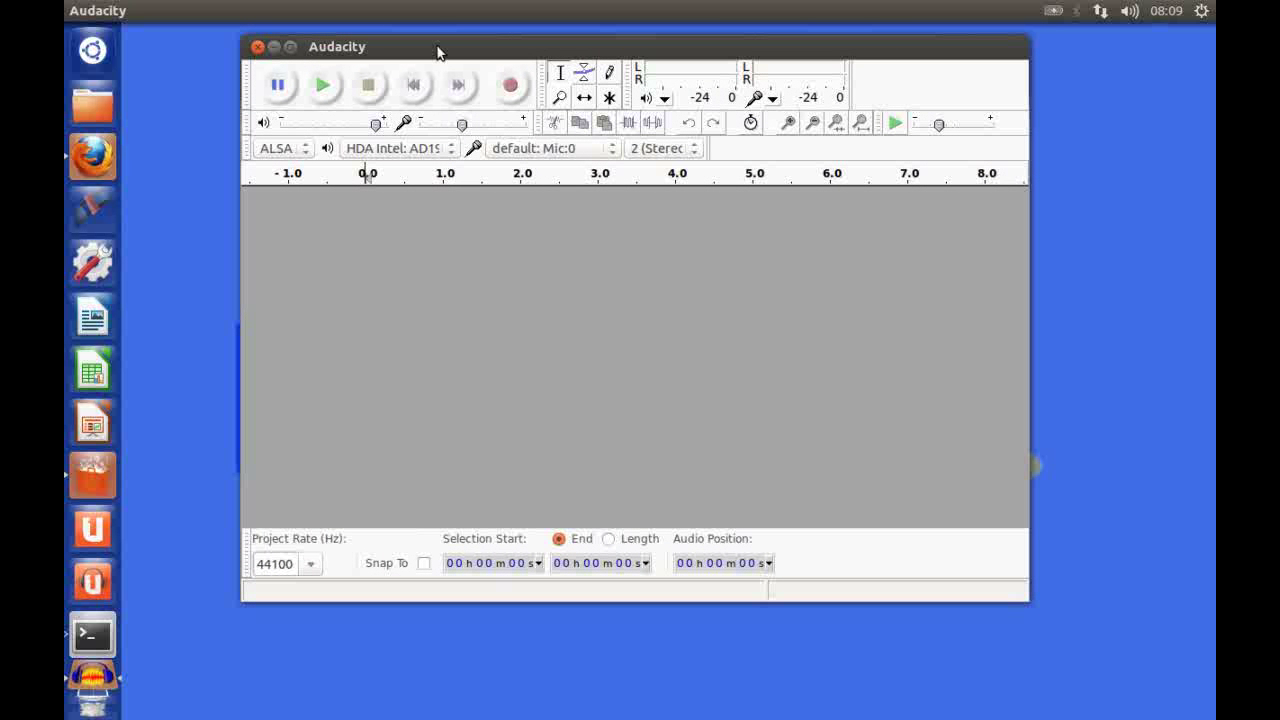
pyautogui.click(511, 88)
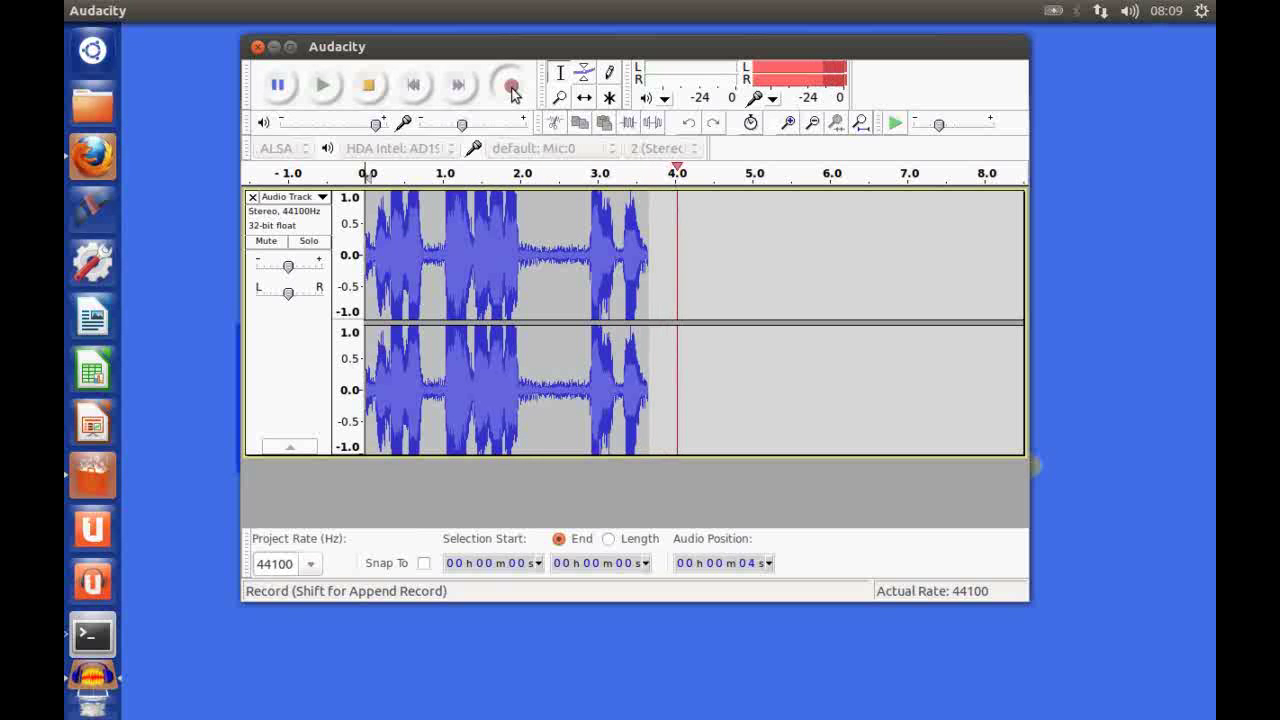
pyautogui.click(368, 86)
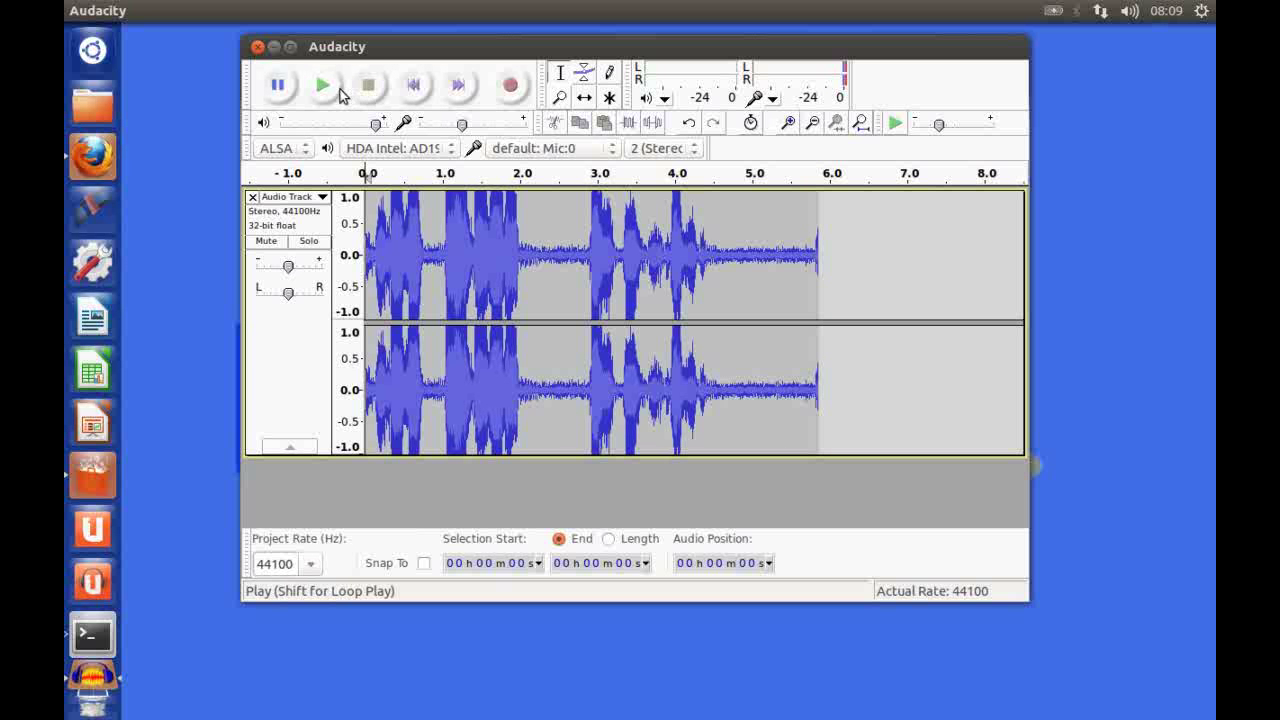
pyautogui.click(322, 88)
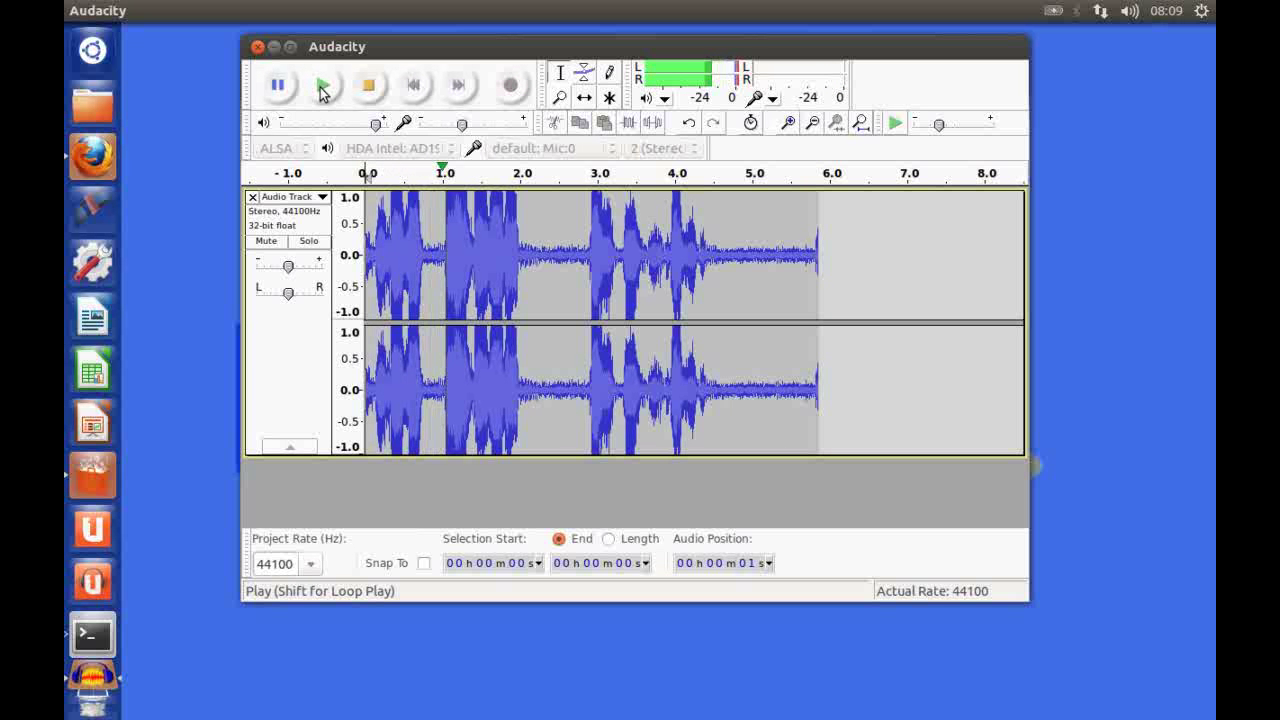
pyautogui.click(280, 86)
pyautogui.click(316, 86)
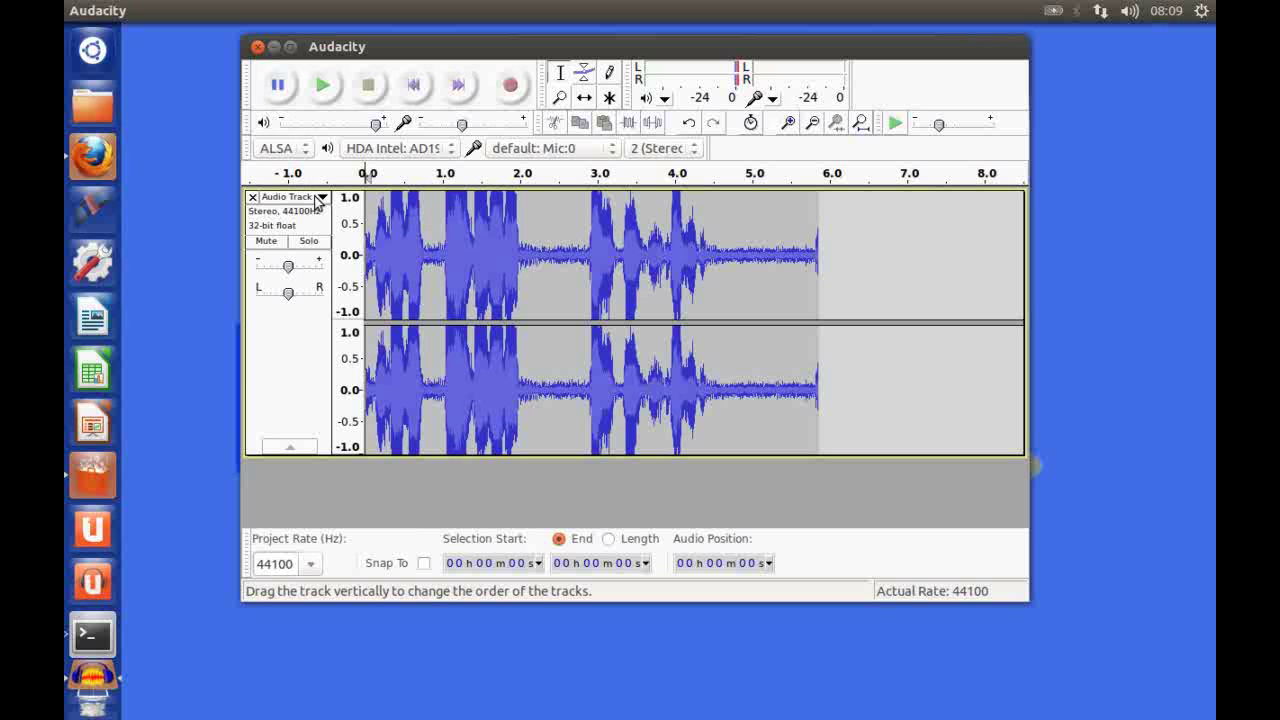
# - Lower the Internal Microphone input volume below 100% in Sound Settings, then return to Audacity
pyautogui.click(1129, 12)
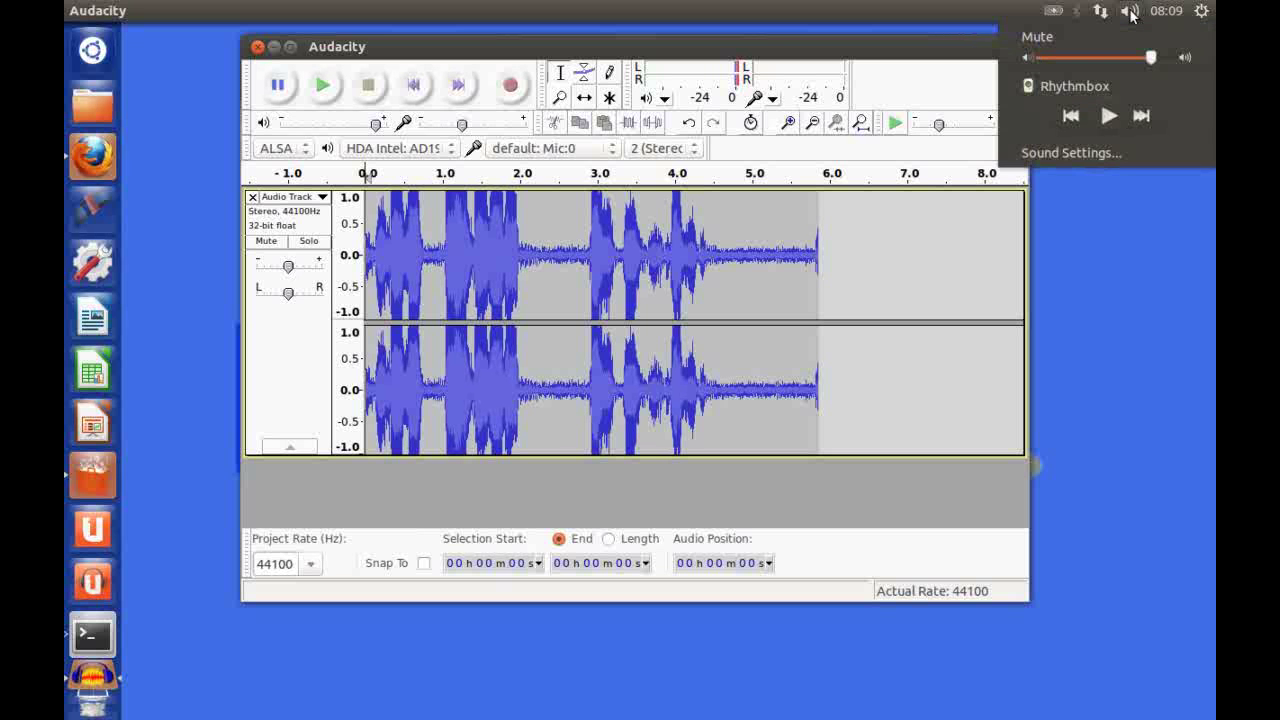
pyautogui.click(1087, 155)
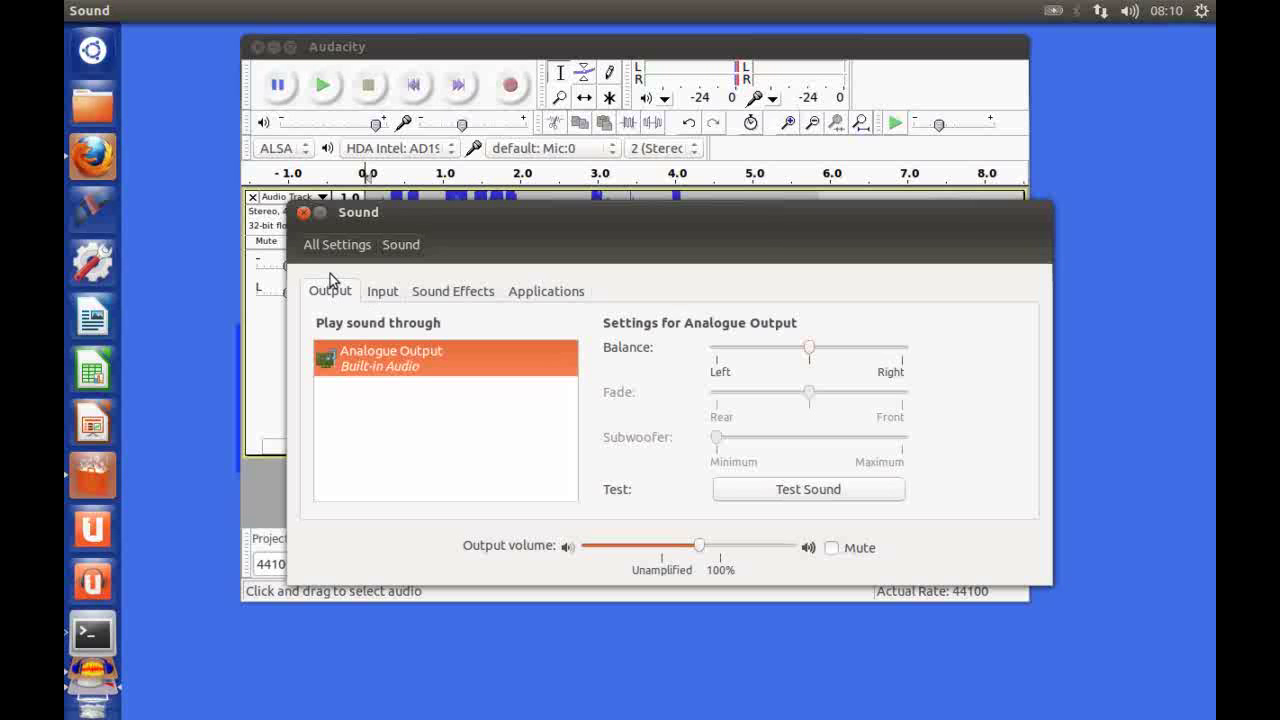
pyautogui.click(387, 293)
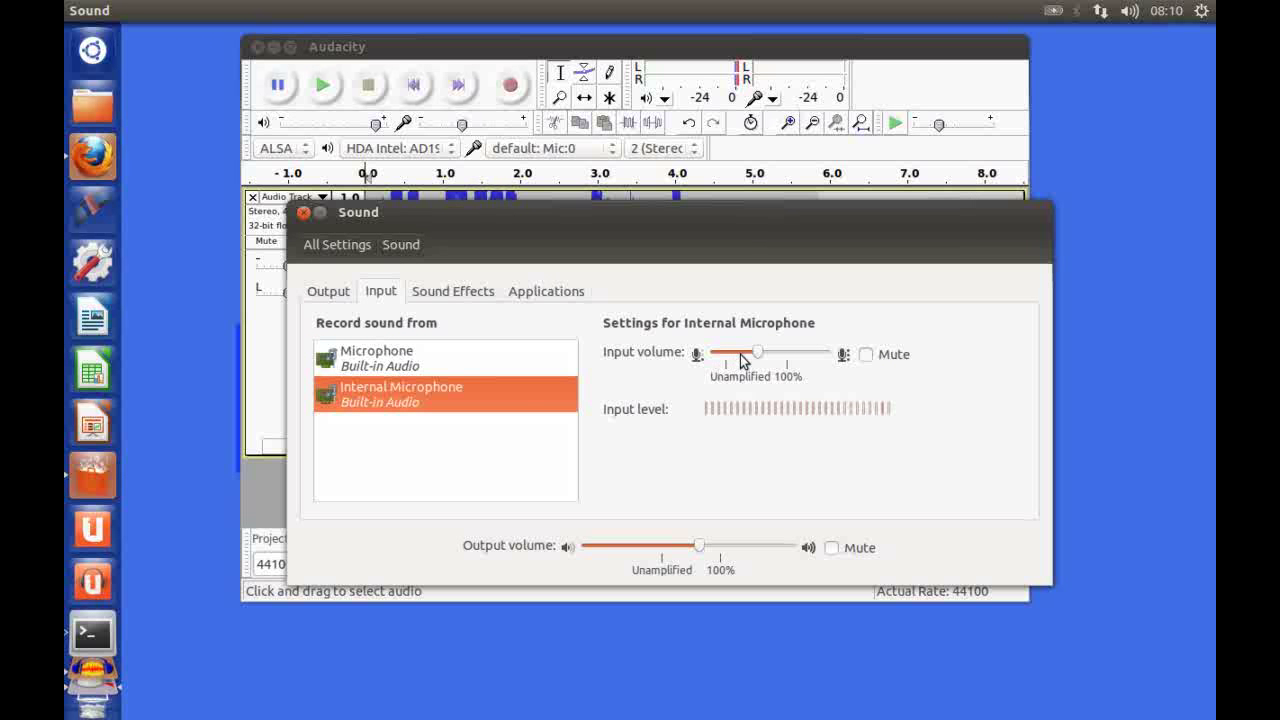
pyautogui.moveTo(758, 355); pyautogui.dragTo(728, 361)
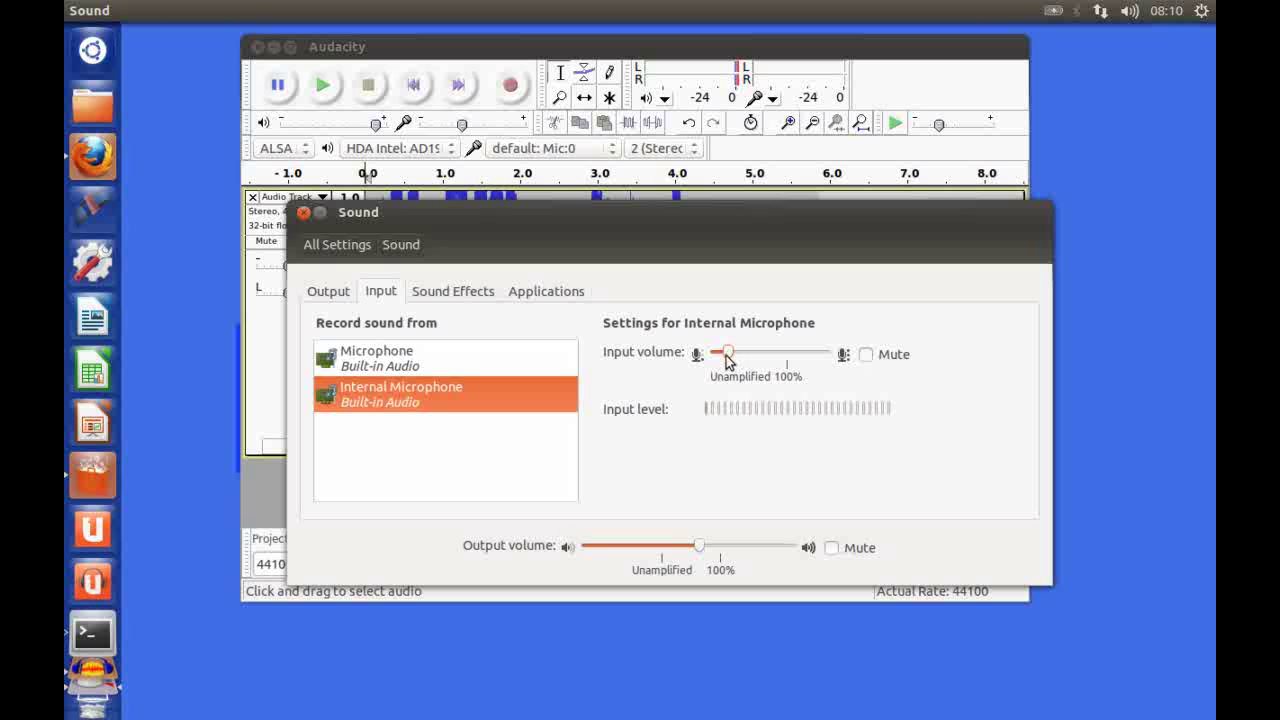
pyautogui.click(472, 42)
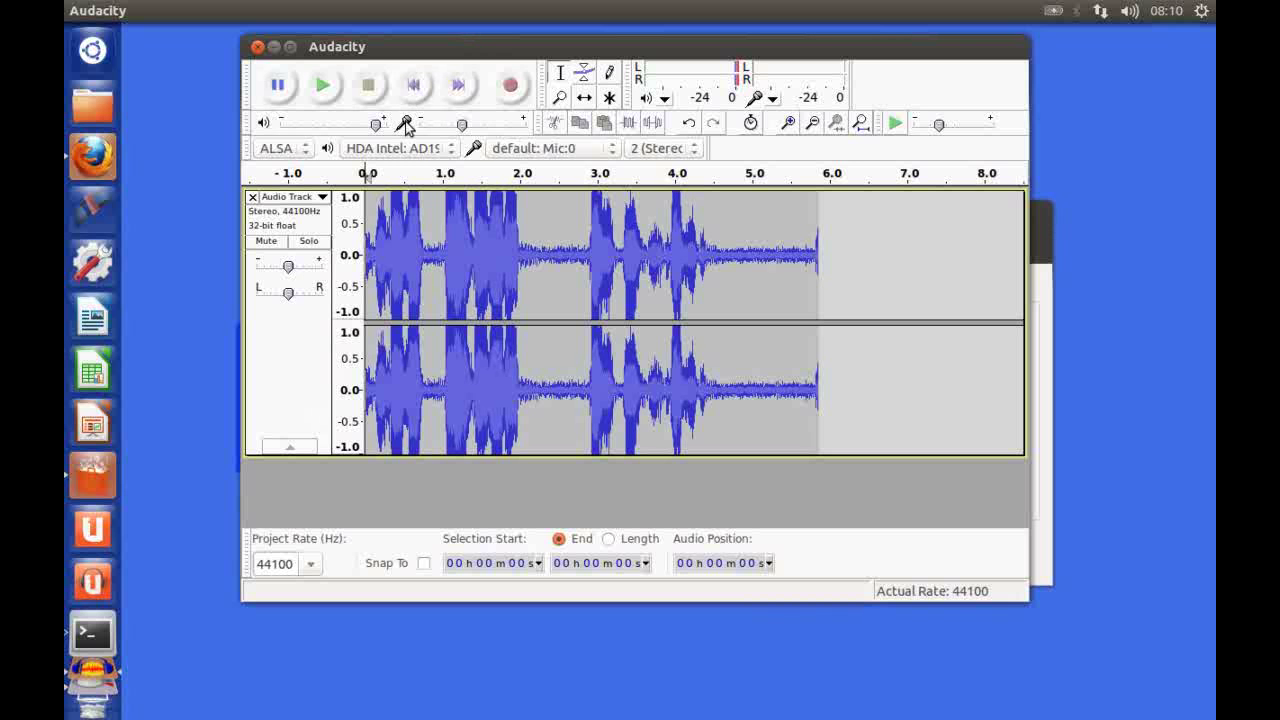
# - Delete the first test track, then record and play back a quieter 5-second take
pyautogui.click(253, 197)
pyautogui.click(511, 87)
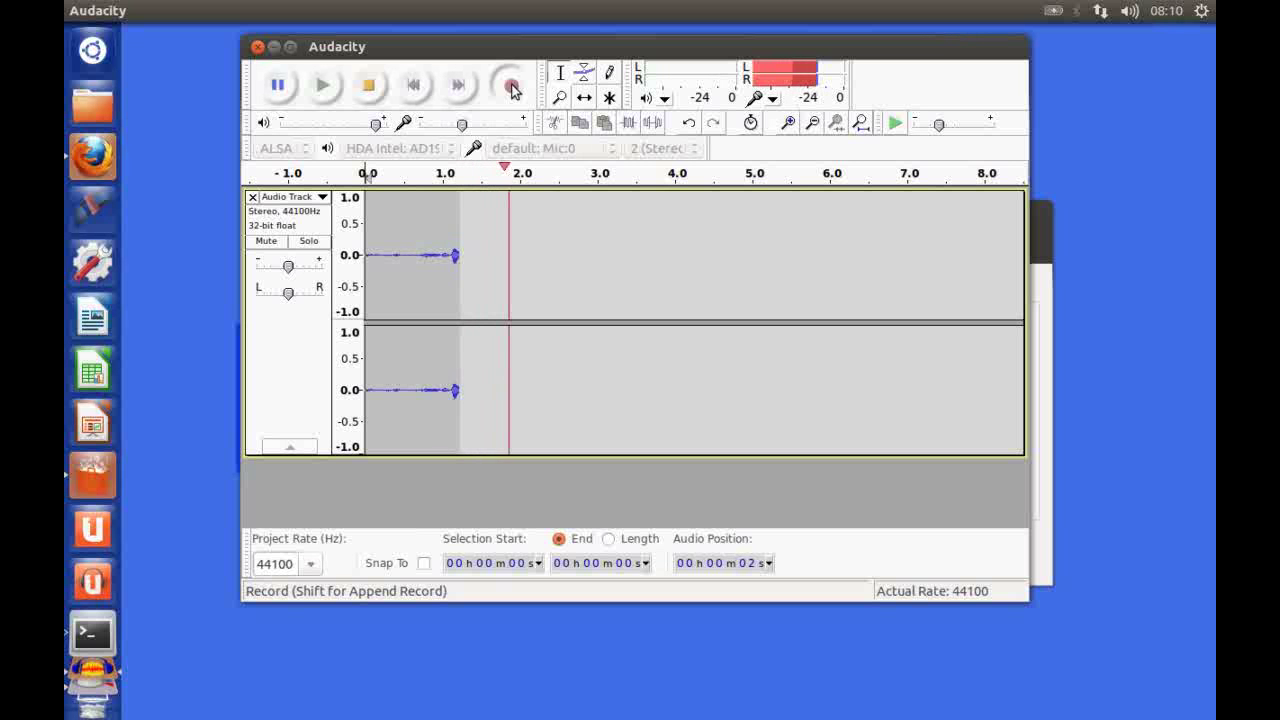
pyautogui.click(369, 87)
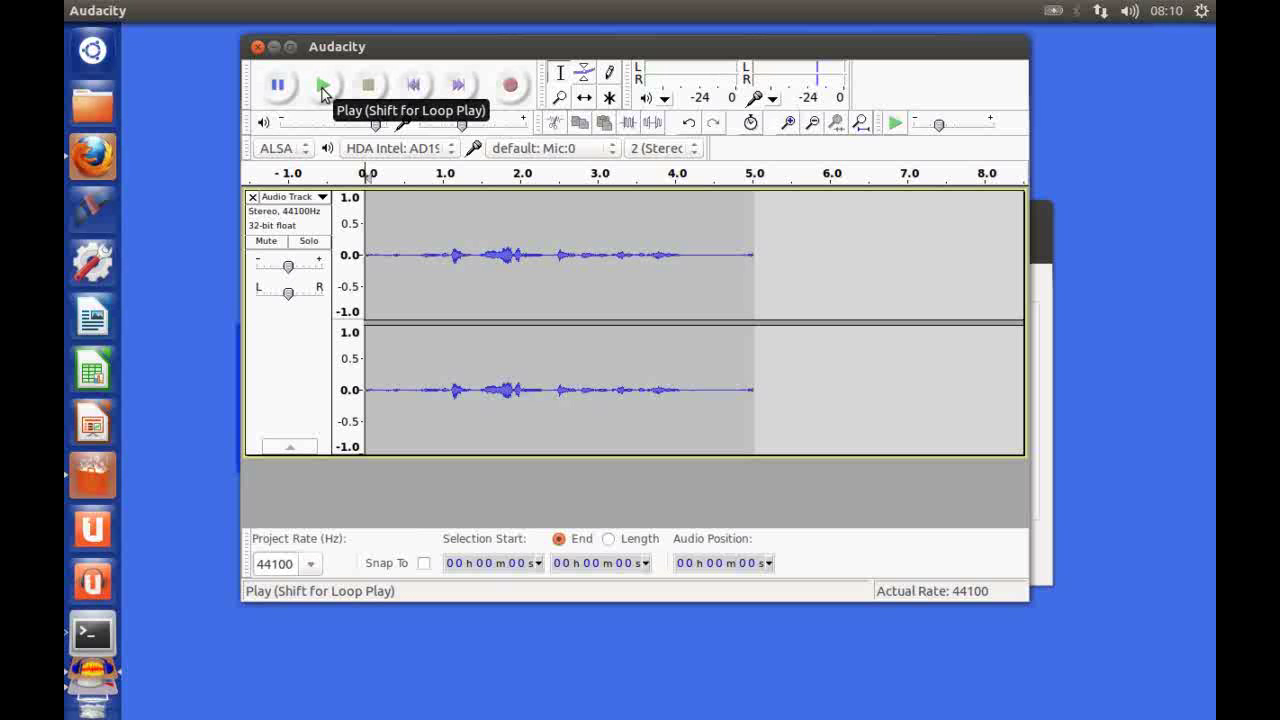
pyautogui.click(323, 88)
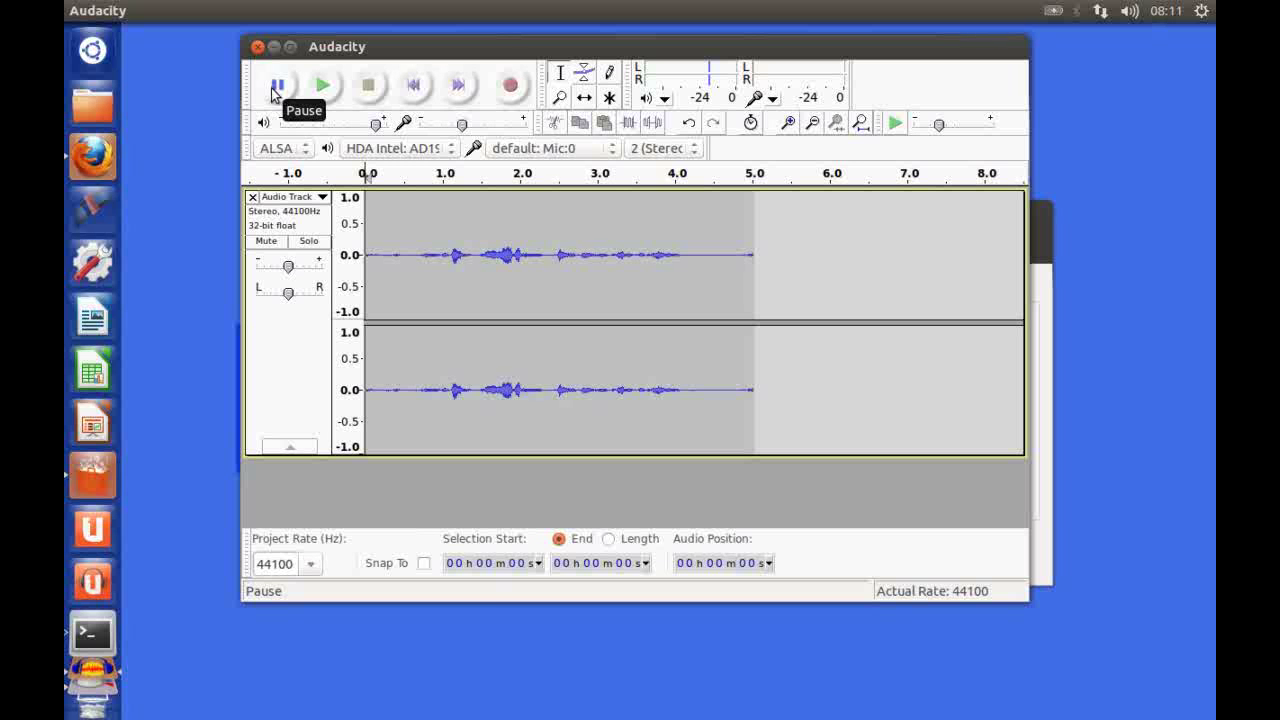
# - Remove the second test track and open audacityExample.aup from the Videos folder
pyautogui.click(252, 197)
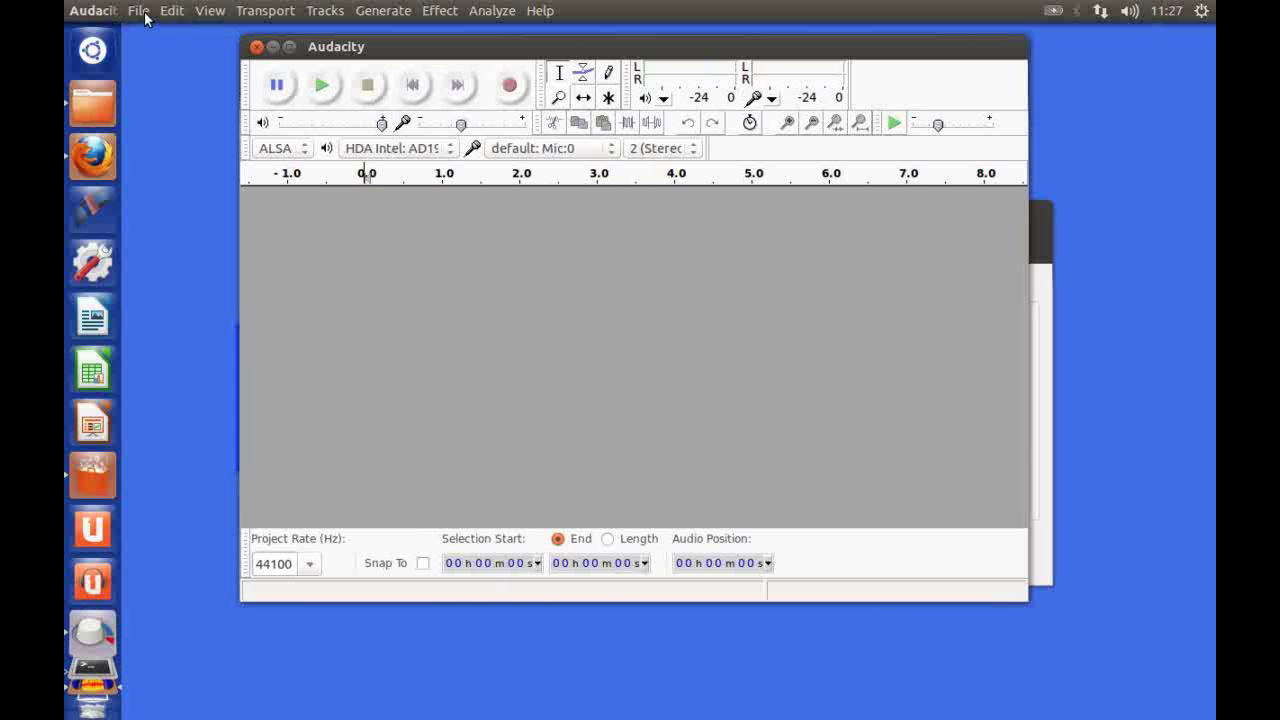
pyautogui.click(138, 12)
pyautogui.click(165, 55)
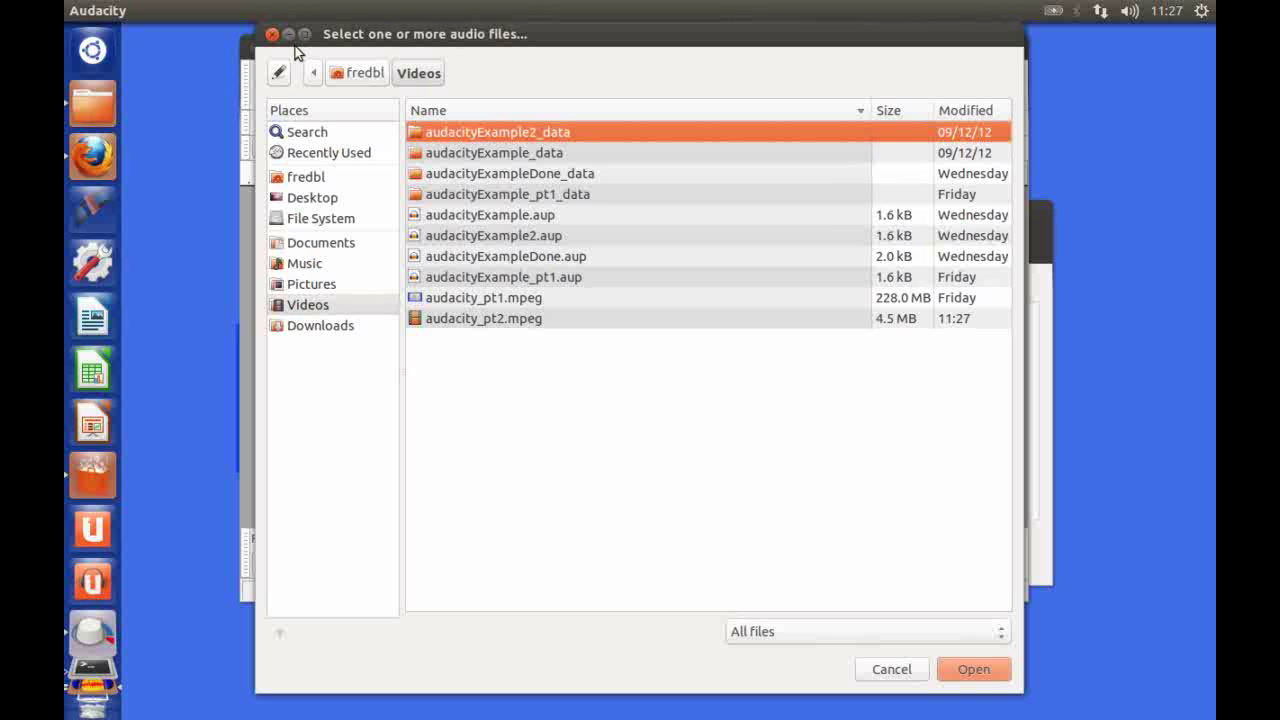
pyautogui.click(510, 220)
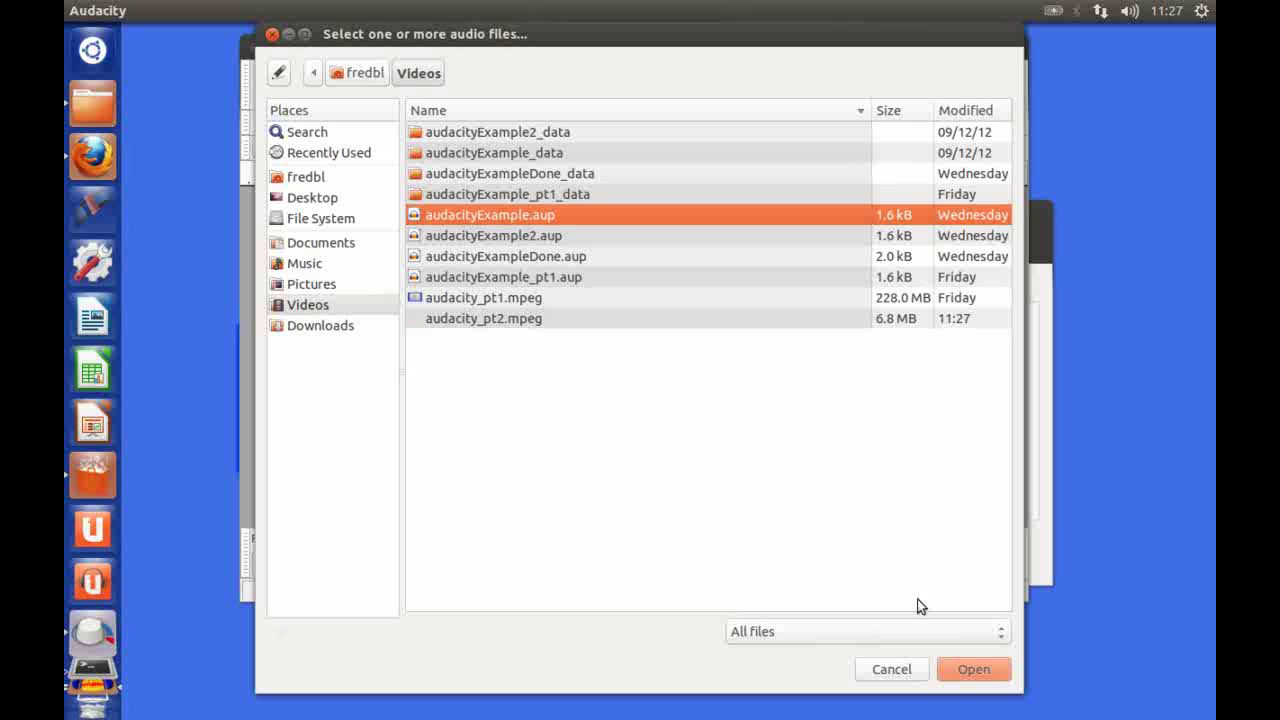
pyautogui.click(985, 667)
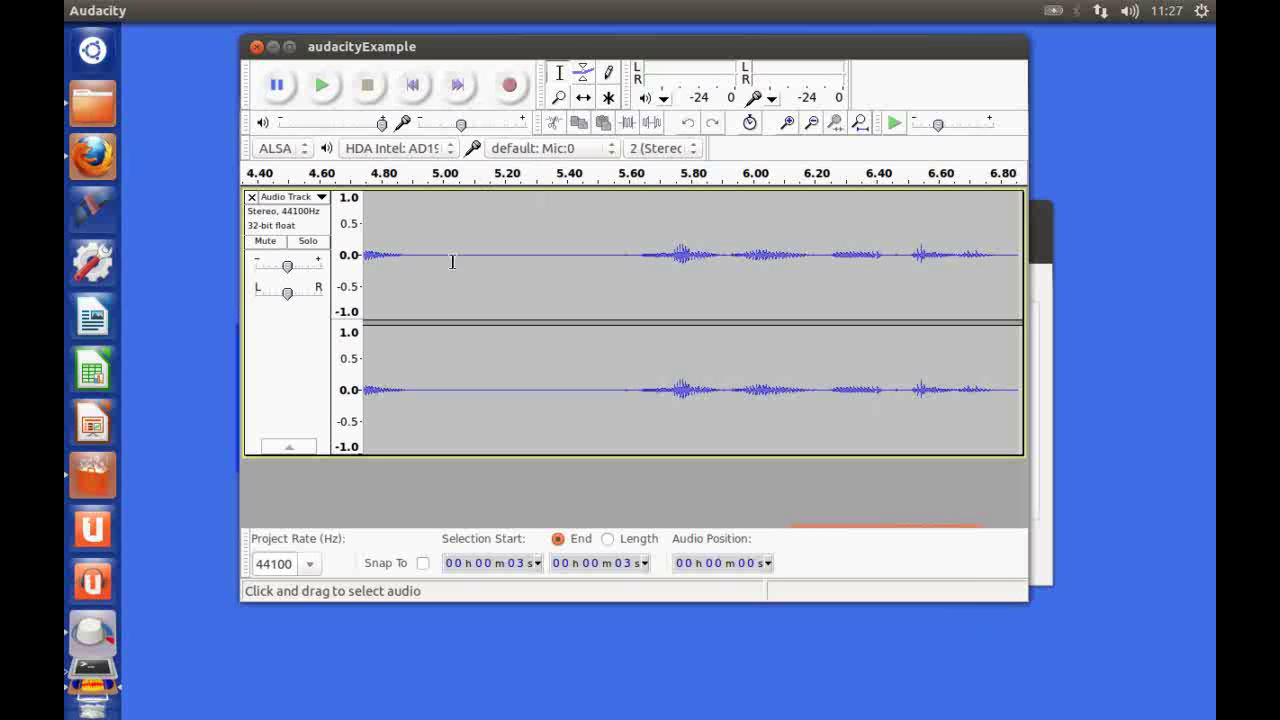
pyautogui.click(415, 86)
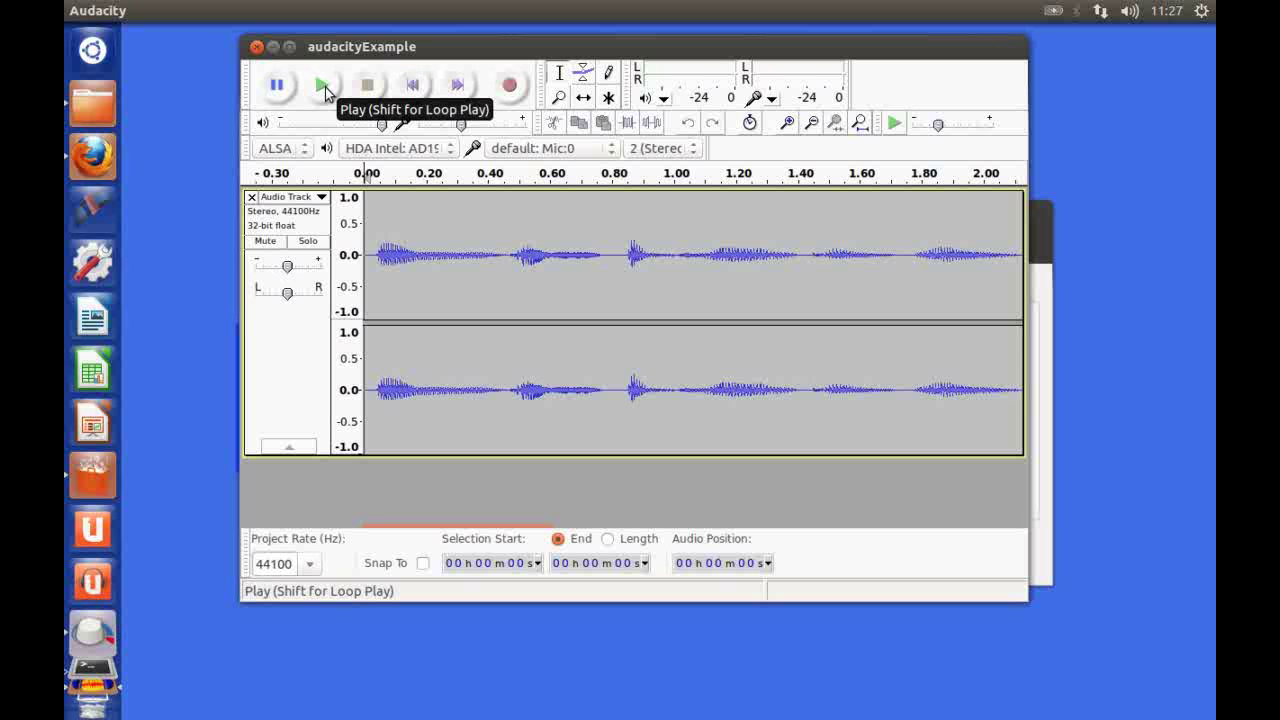
pyautogui.click(323, 86)
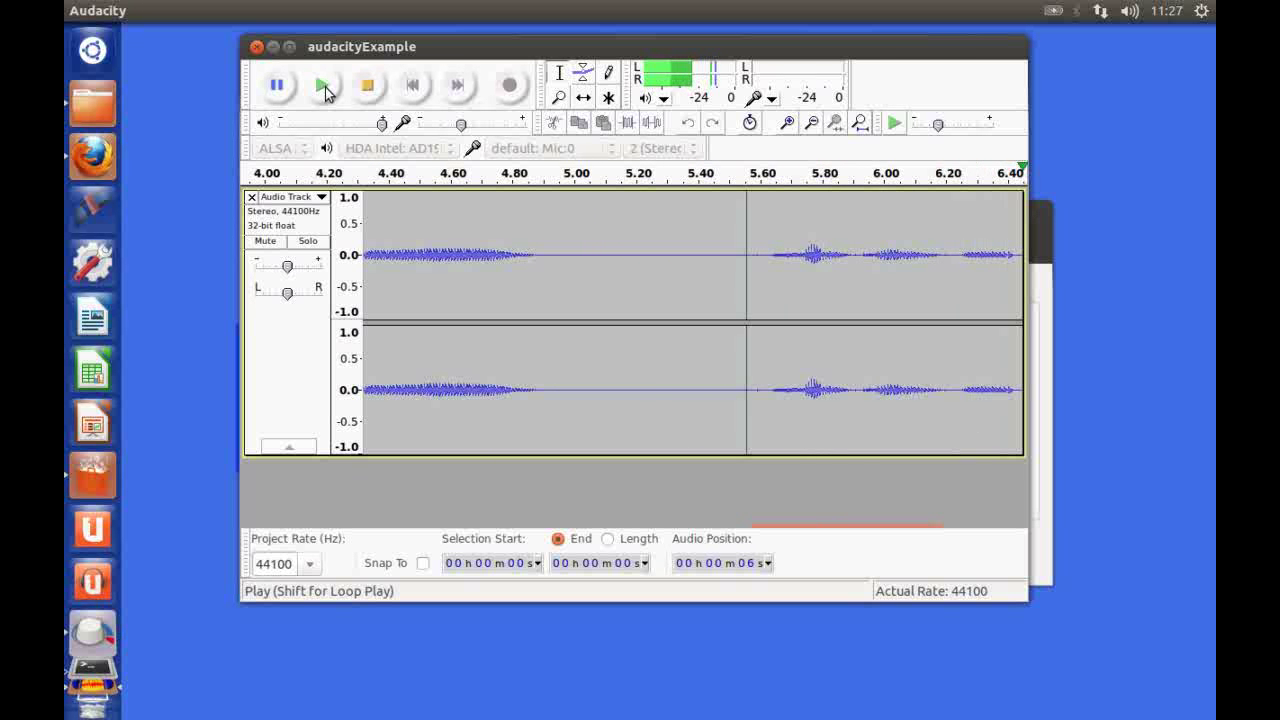
pyautogui.click(413, 88)
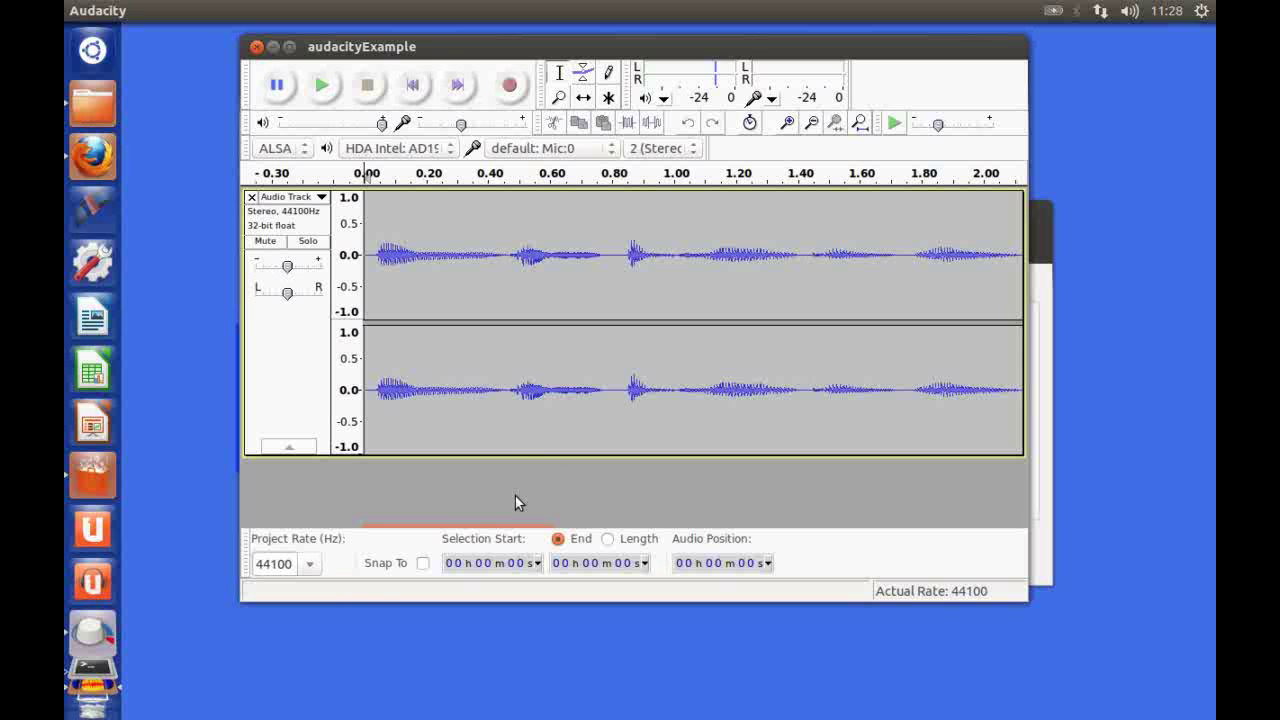
# - Select about 3.57 s to 5.63 s, play it to check, and delete it
pyautogui.moveTo(514, 537); pyautogui.dragTo(807, 563)
pyautogui.click(467, 200)
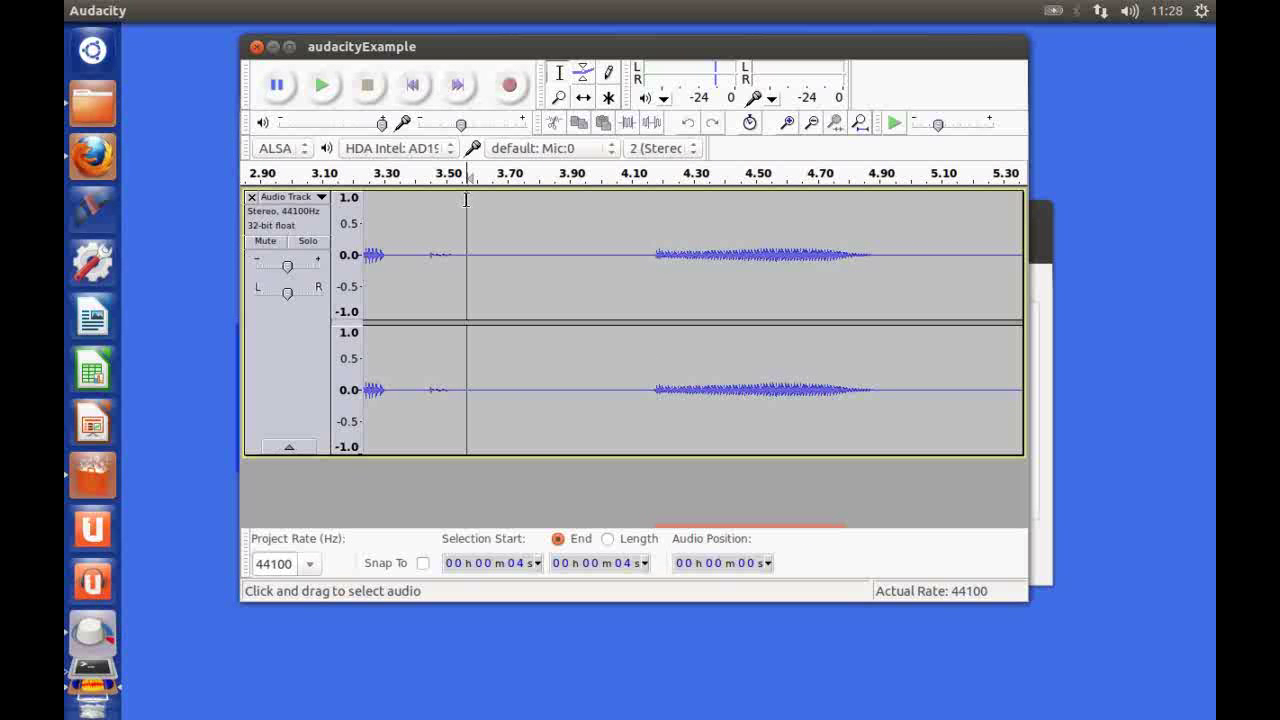
pyautogui.moveTo(467, 200); pyautogui.dragTo(936, 247)
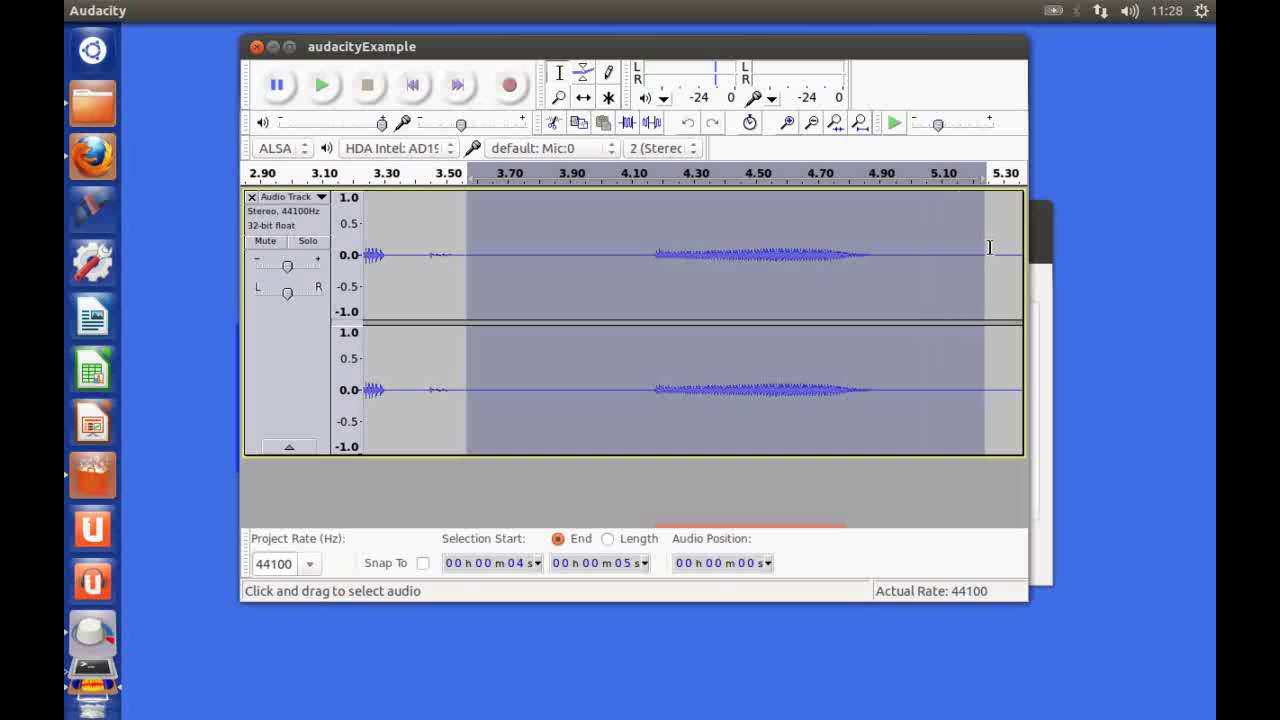
pyautogui.moveTo(991, 247); pyautogui.dragTo(838, 277)
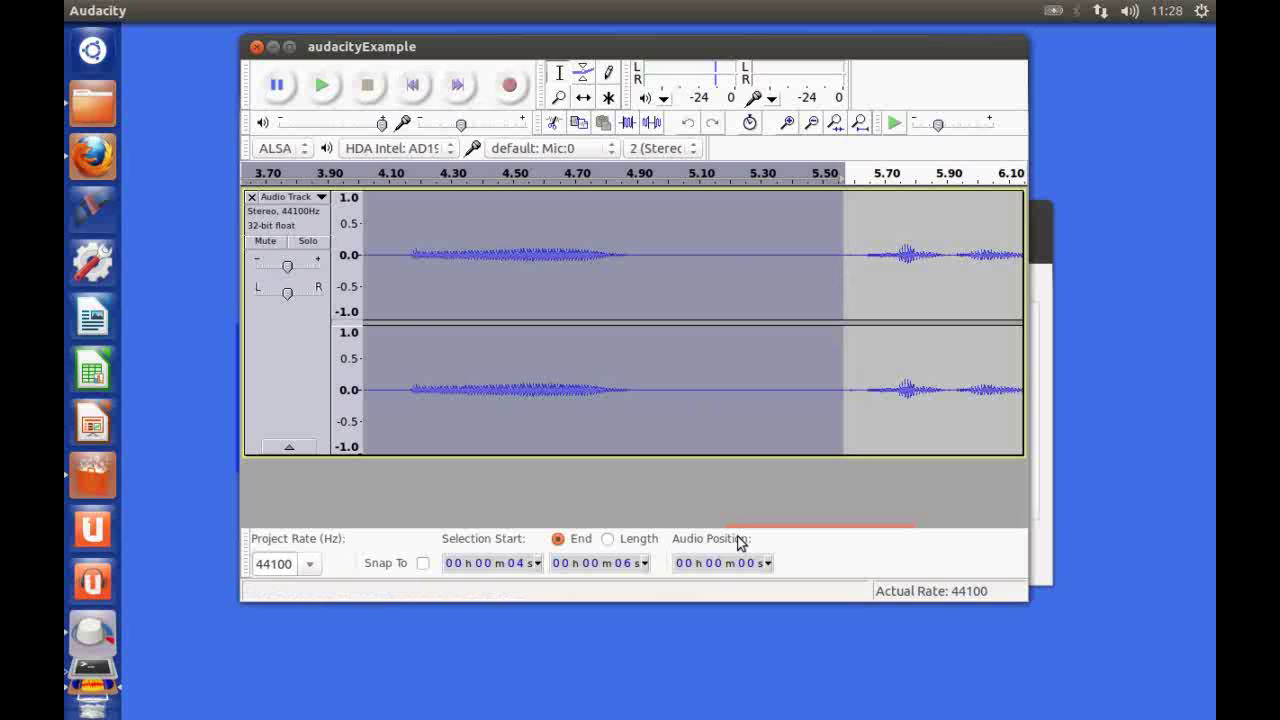
pyautogui.moveTo(750, 537); pyautogui.dragTo(671, 538)
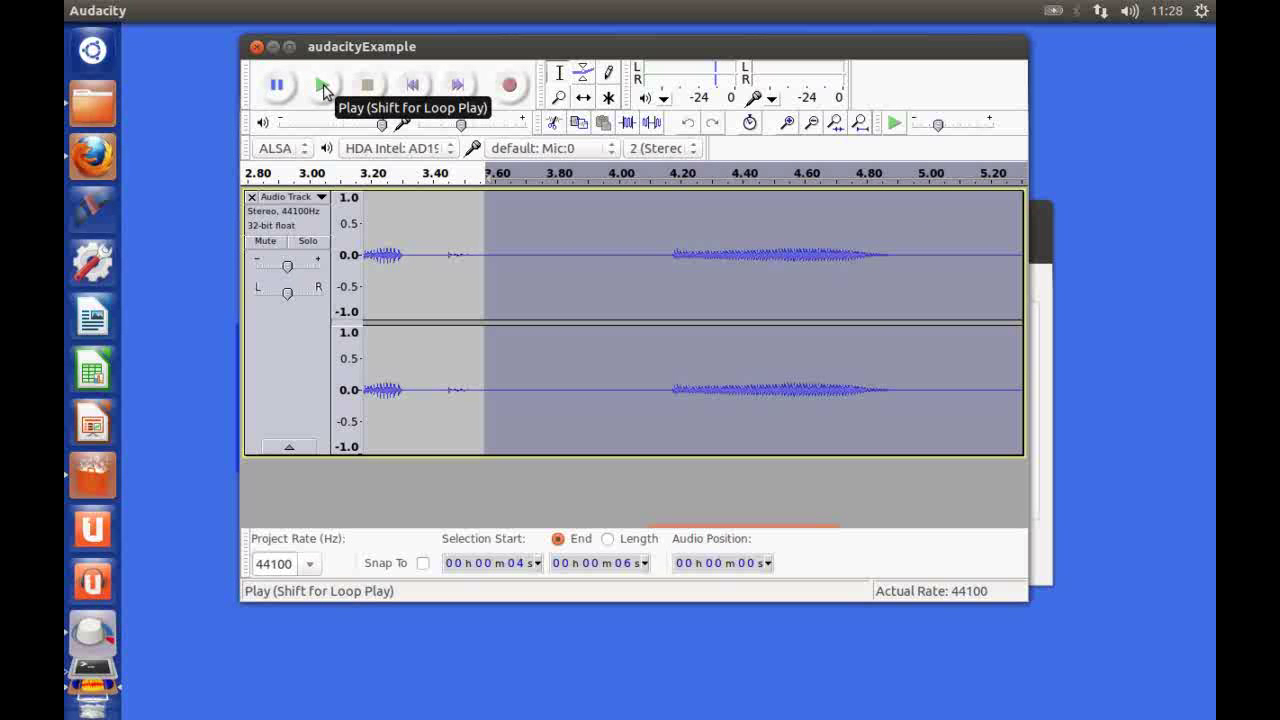
pyautogui.click(323, 88)
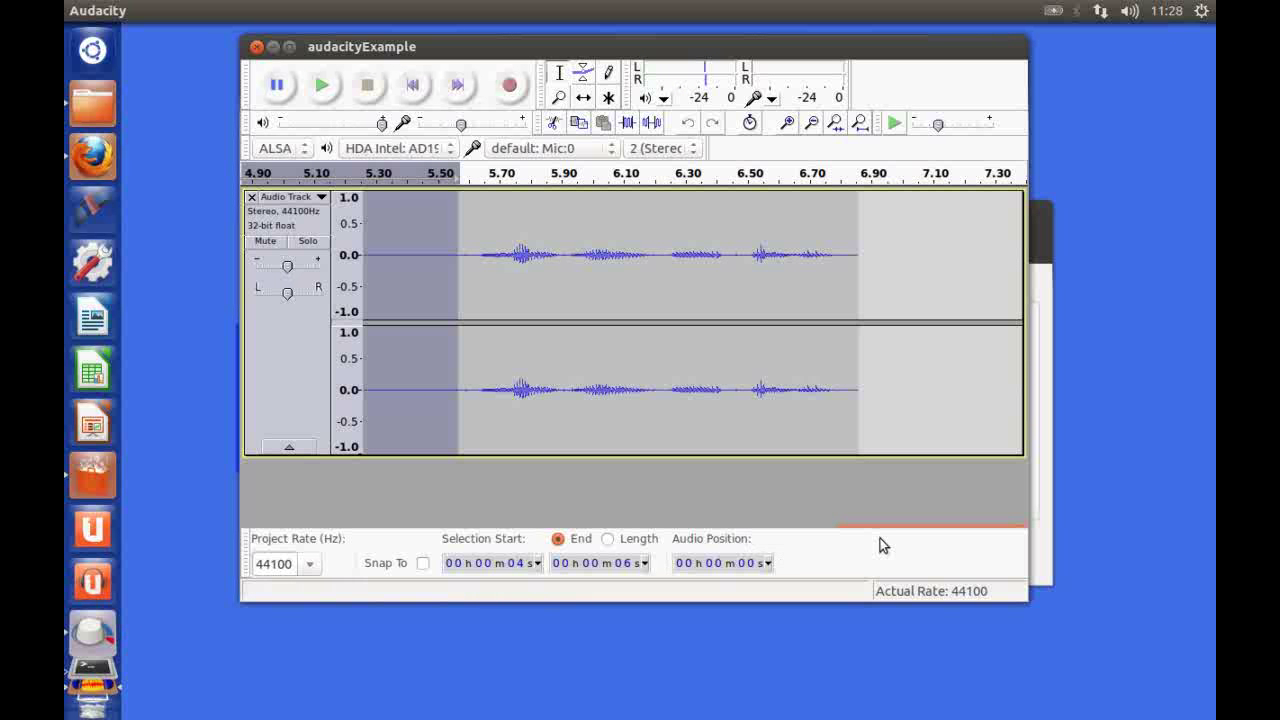
pyautogui.moveTo(841, 532)
pyautogui.moveTo(841, 532); pyautogui.dragTo(671, 537)
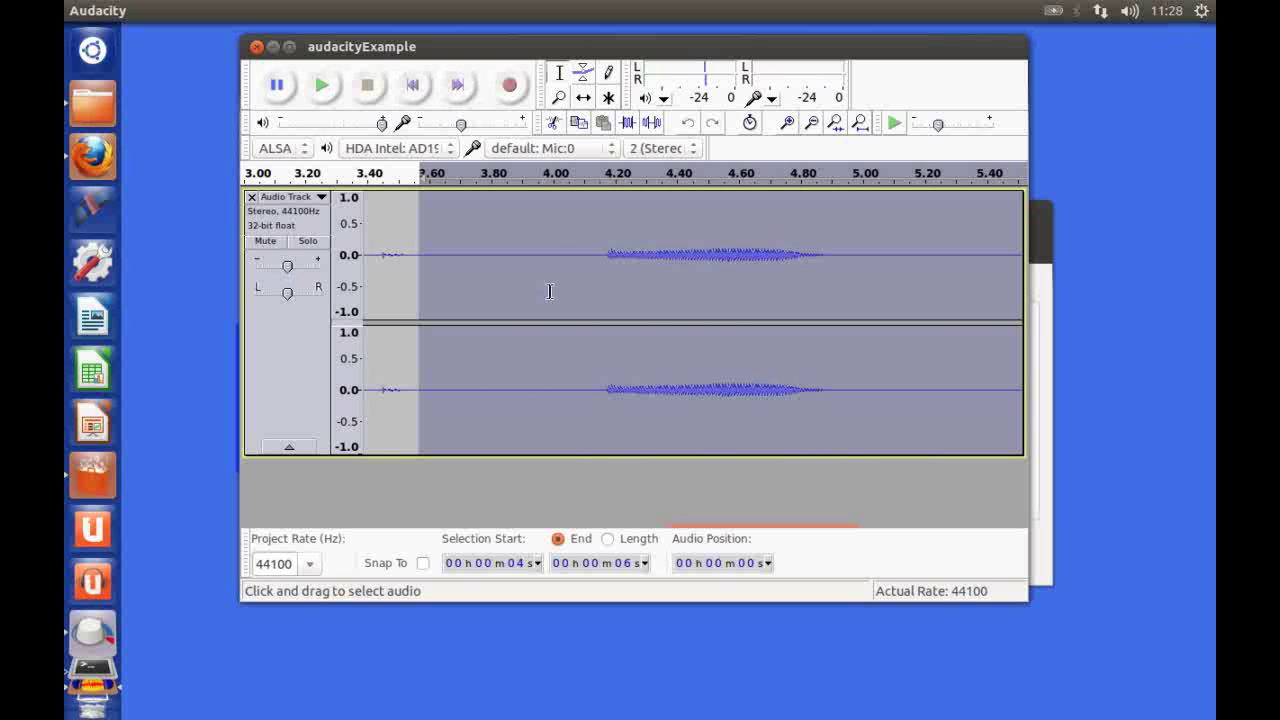
pyautogui.press('Delete')
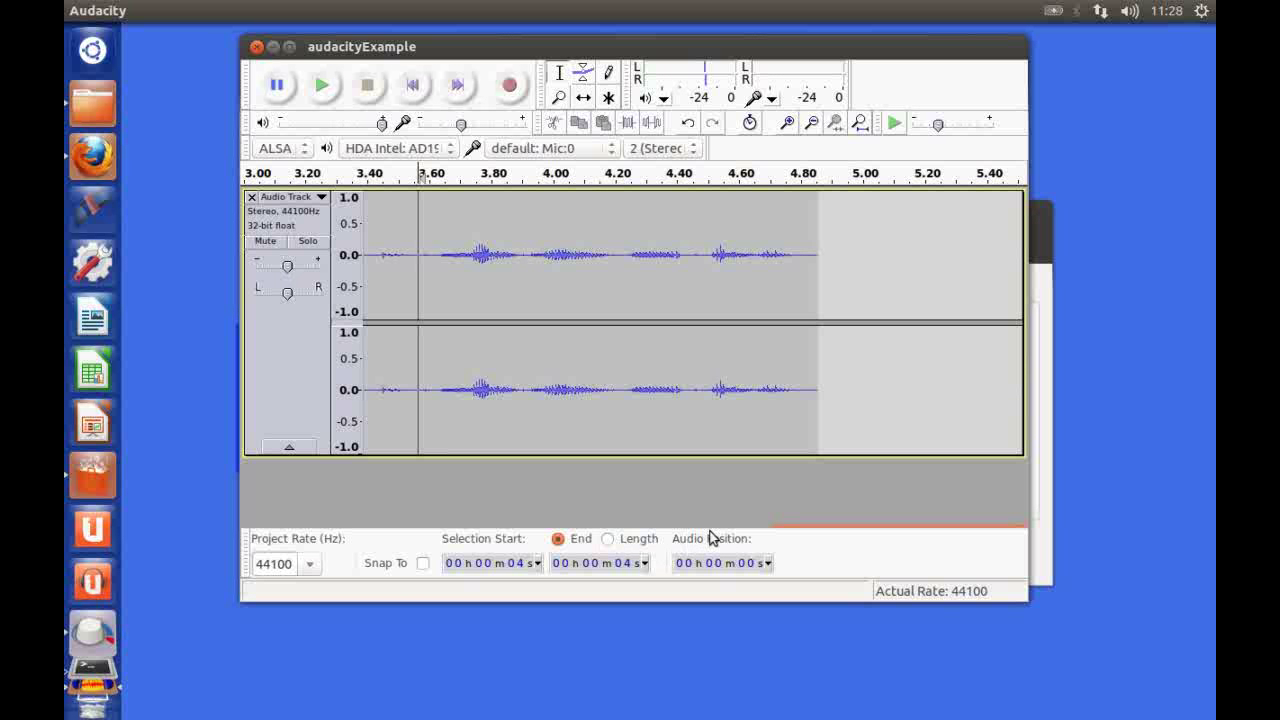
# - Play from 3.28 s and mark about 3.2–3.55 s to locate the pop
pyautogui.moveTo(765, 531); pyautogui.dragTo(726, 534)
pyautogui.click(390, 200)
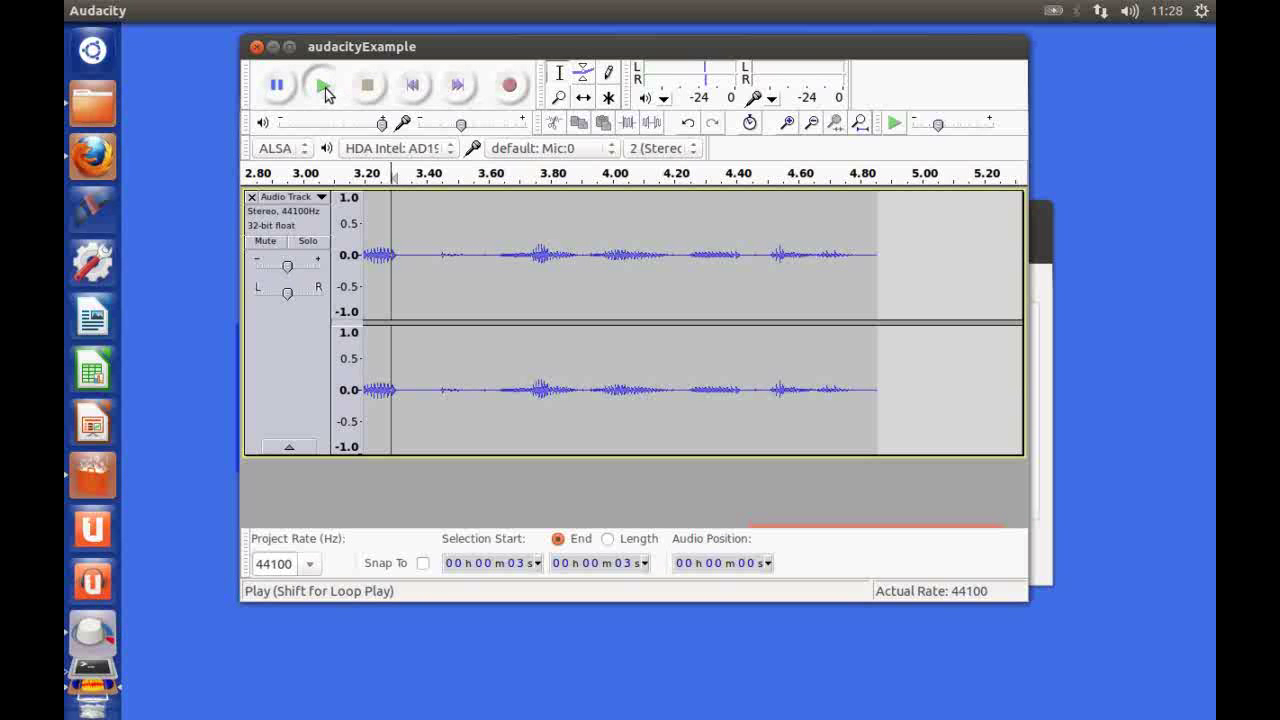
pyautogui.click(325, 88)
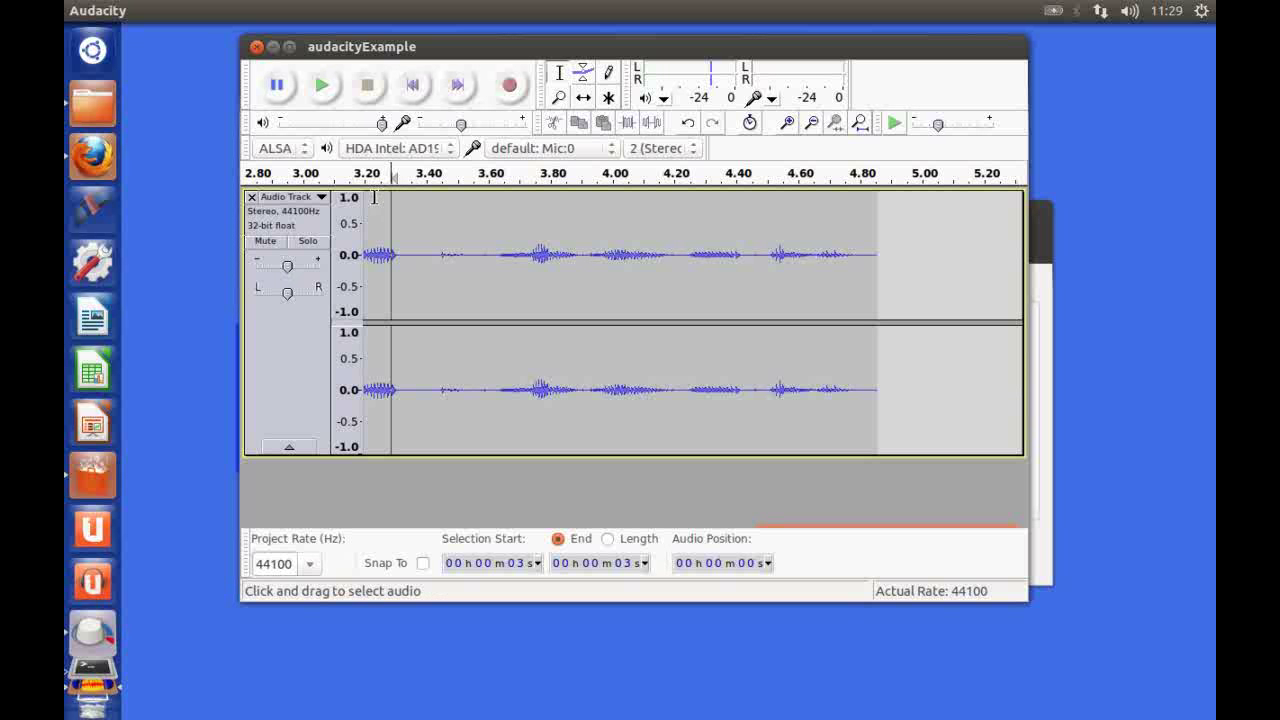
pyautogui.moveTo(365, 197); pyautogui.dragTo(471, 211)
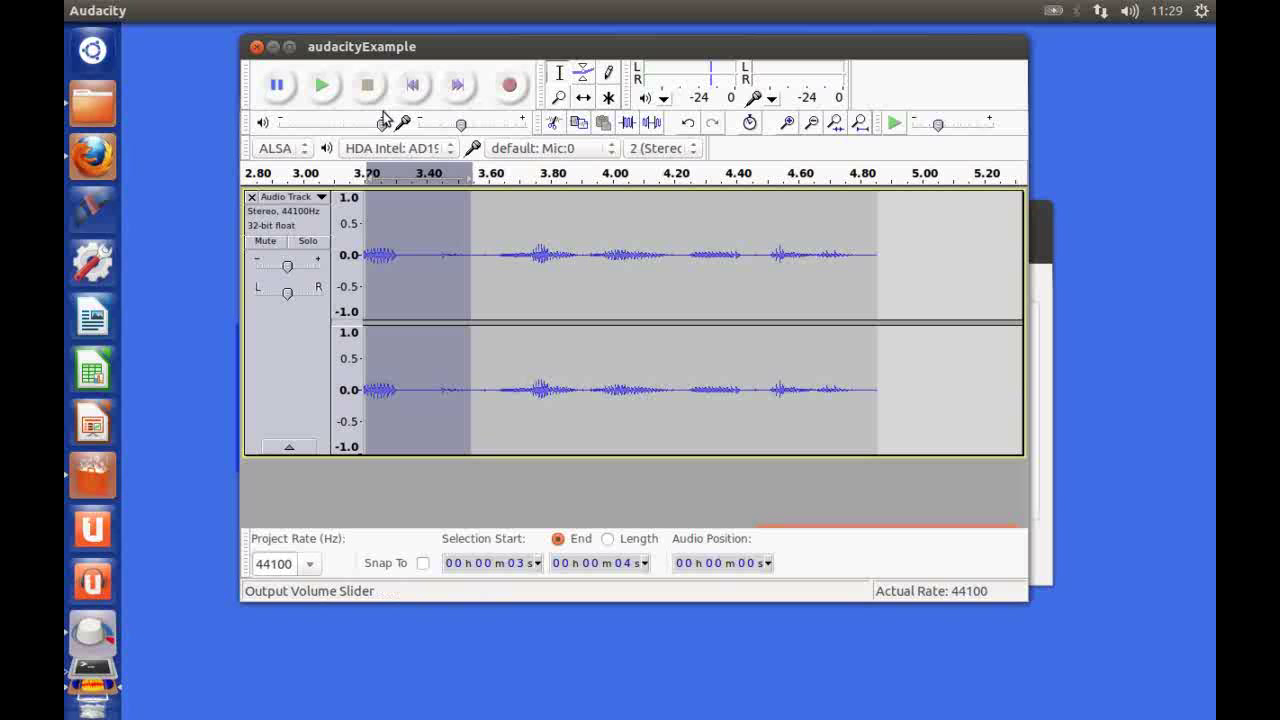
pyautogui.click(327, 88)
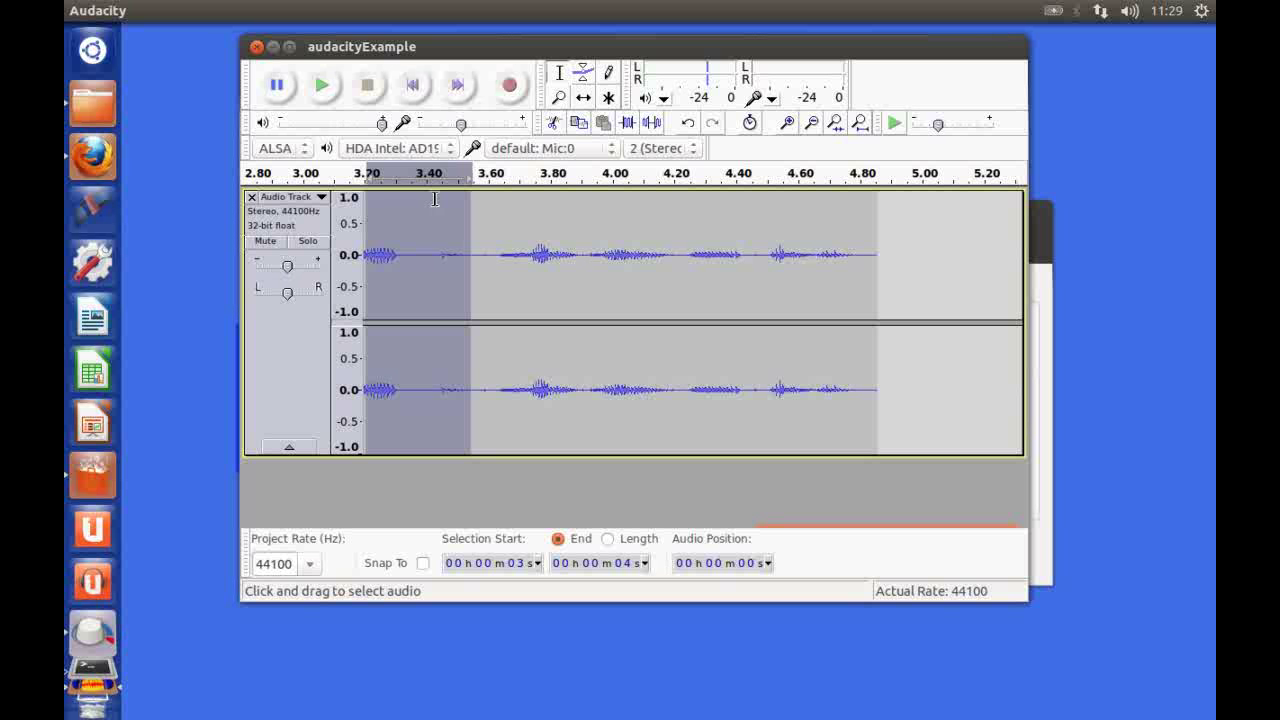
# - Narrow the selection to the pop at about 3.43–3.53 s, zoom in twice, and replay it
pyautogui.moveTo(435, 199); pyautogui.dragTo(466, 201)
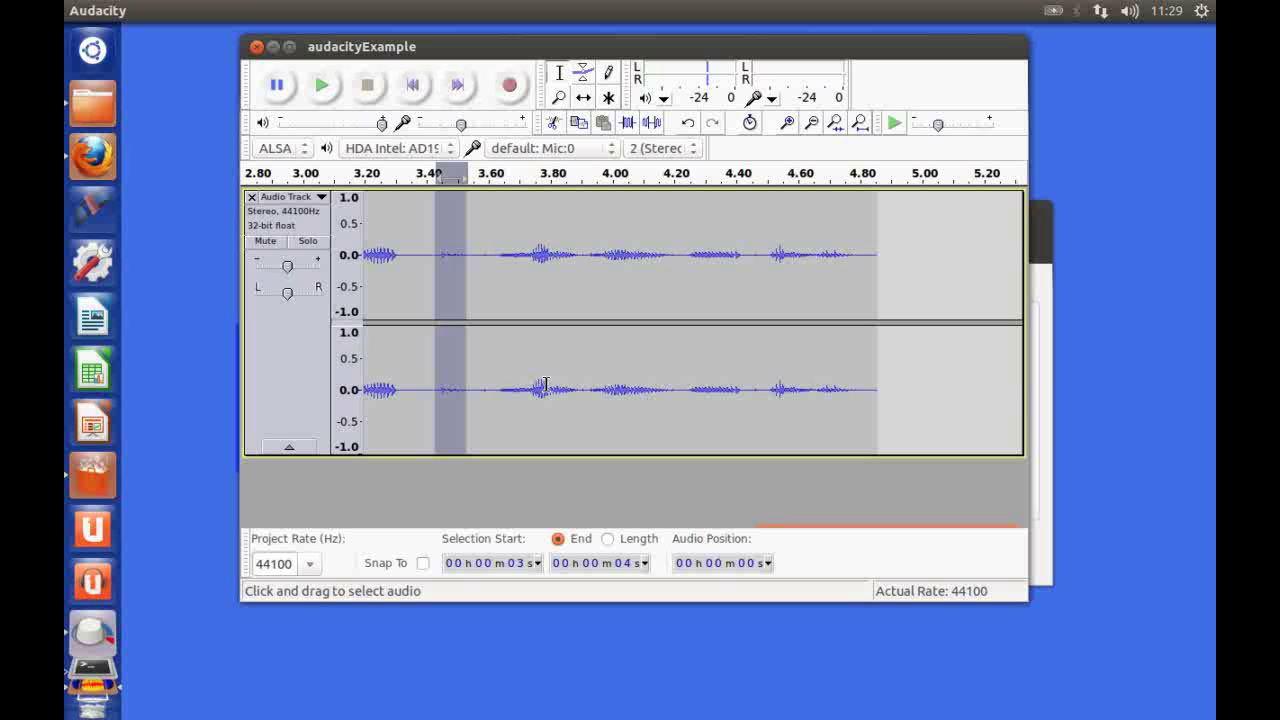
pyautogui.hotkey('ctrl', '1')
pyautogui.hotkey('ctrl', '1')
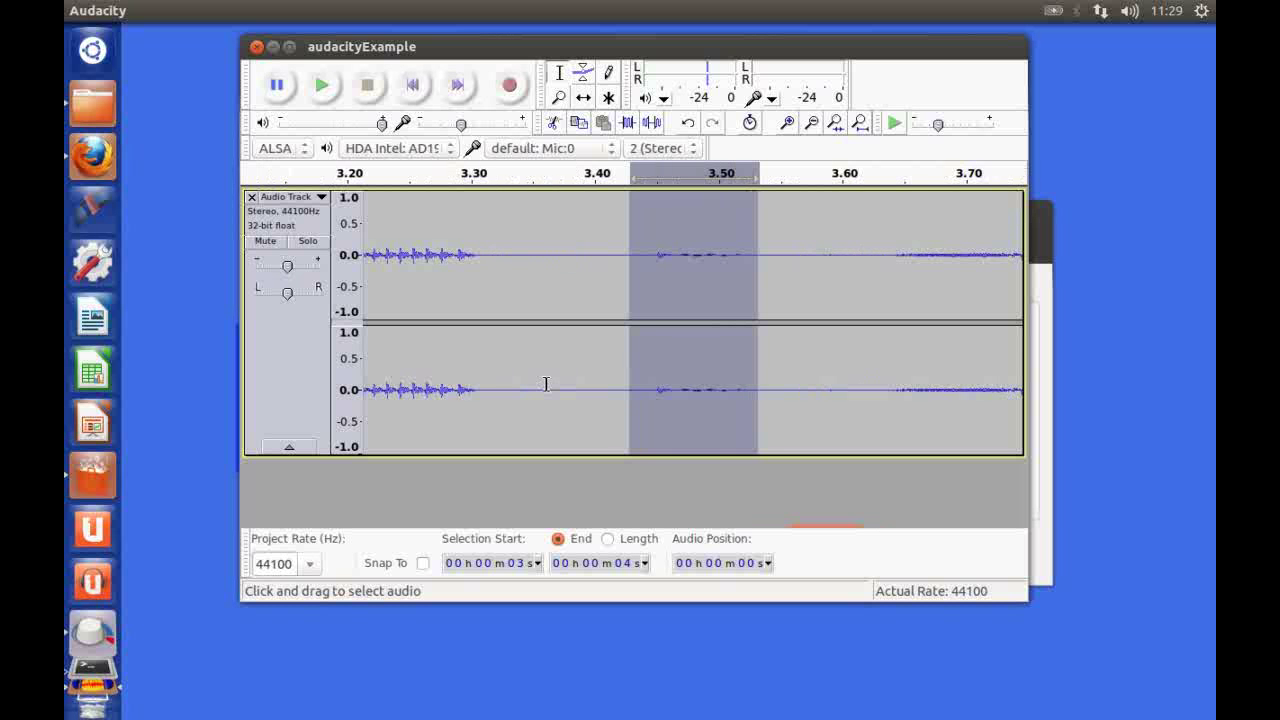
pyautogui.hotkey('ctrl', '1')
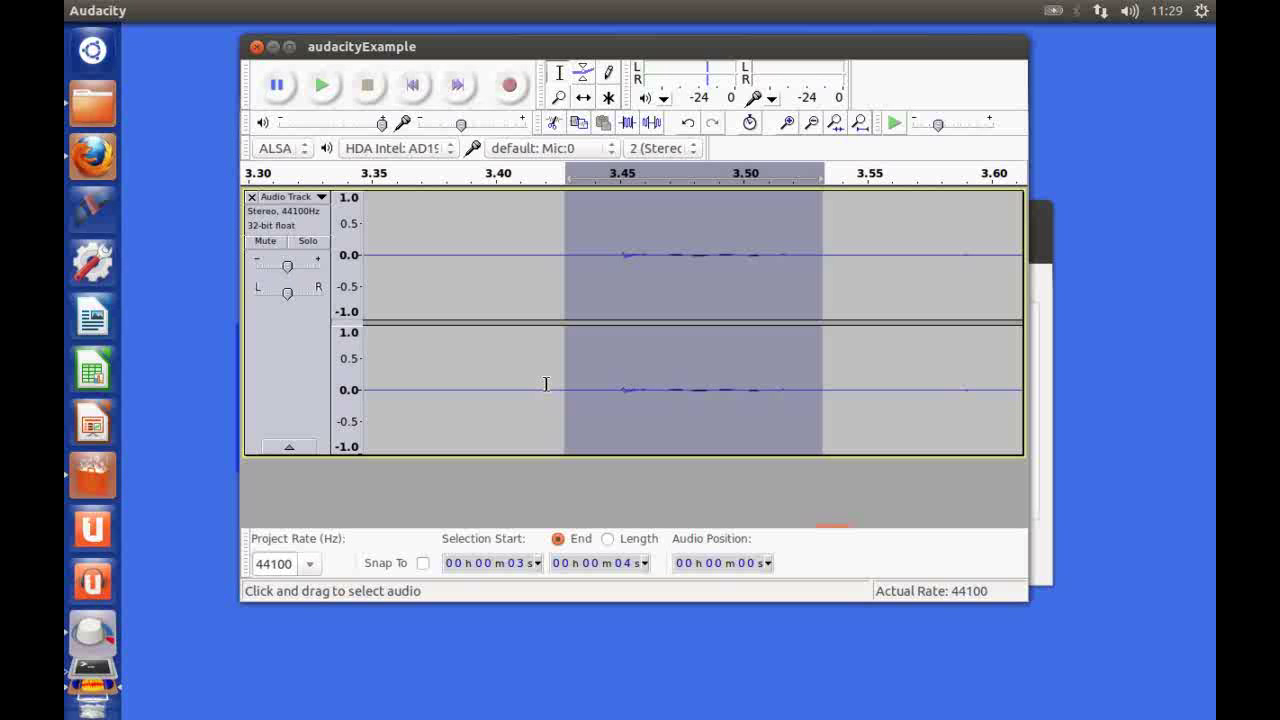
pyautogui.click(323, 90)
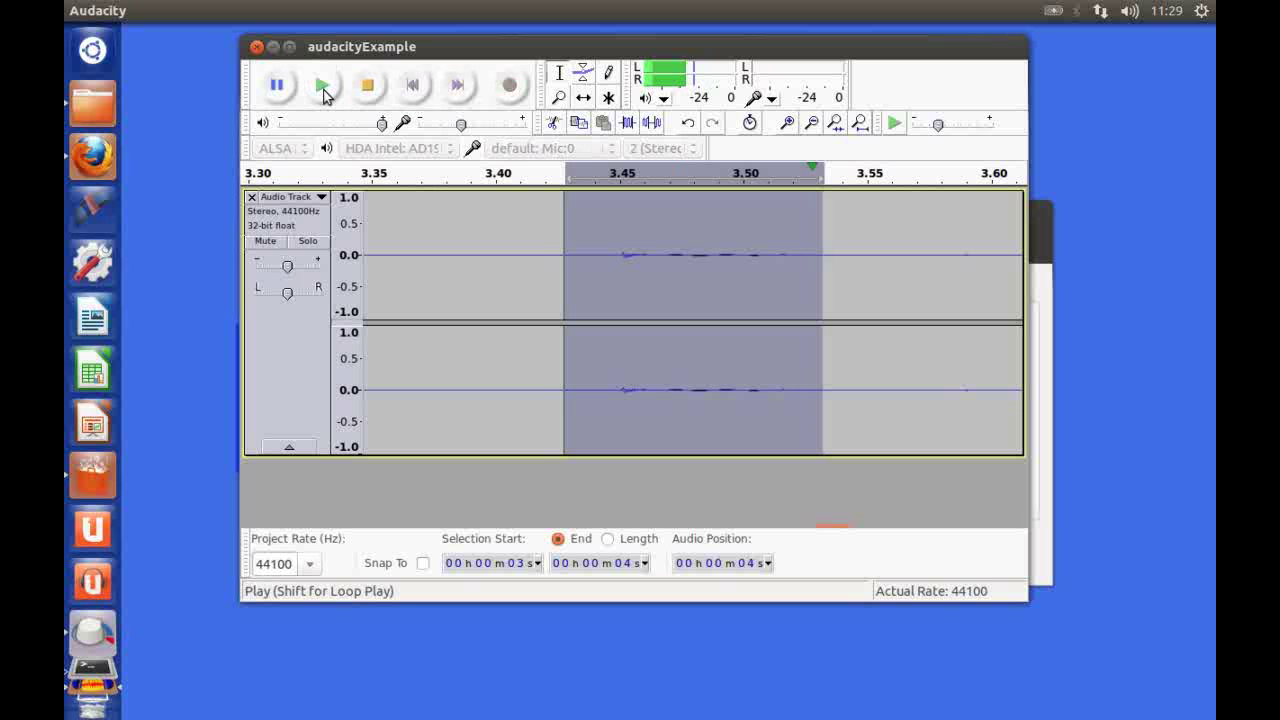
pyautogui.click(323, 90)
pyautogui.click(323, 90)
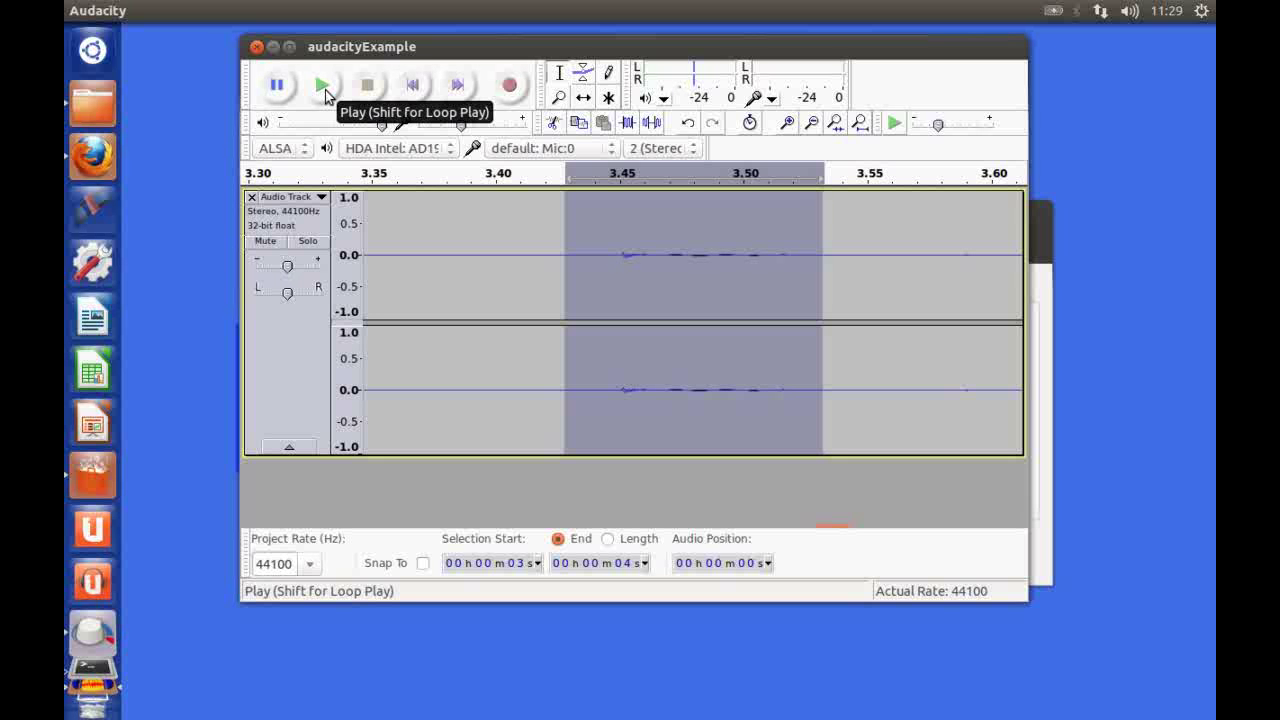
# - Apply Effect > Fade In to the selected pop and listen to the result
pyautogui.moveTo(405, 17)
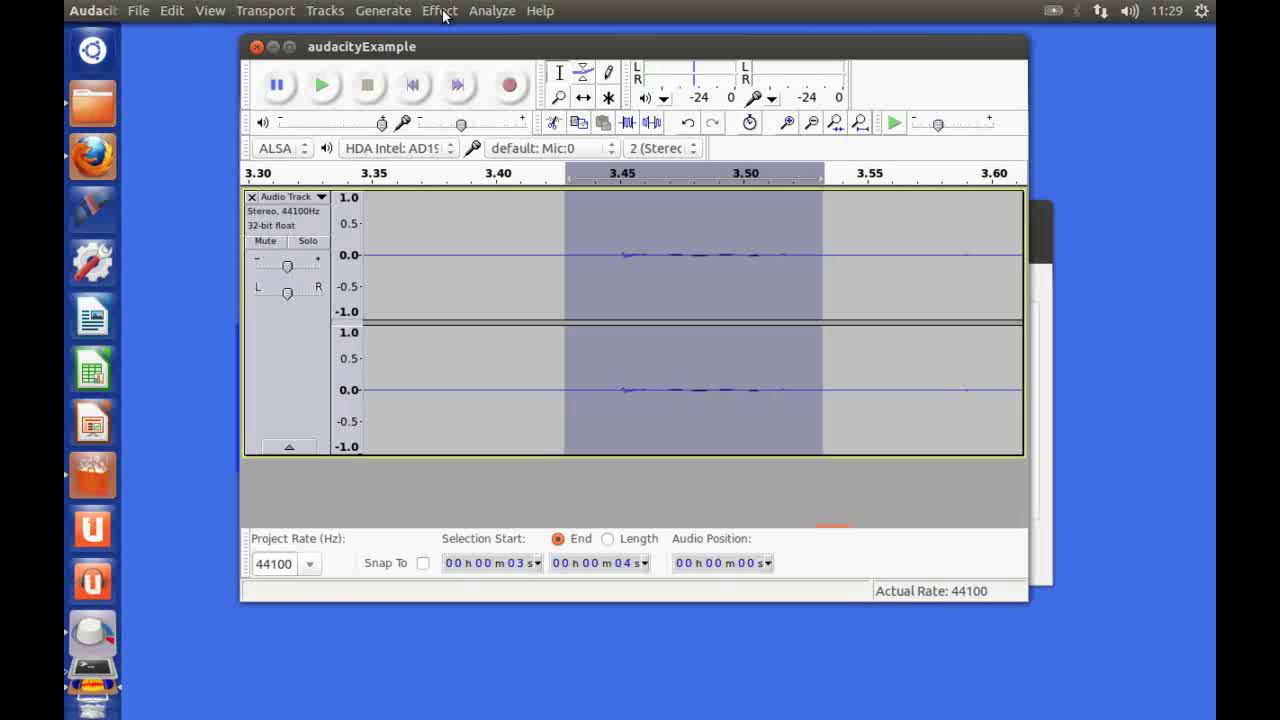
pyautogui.click(440, 11)
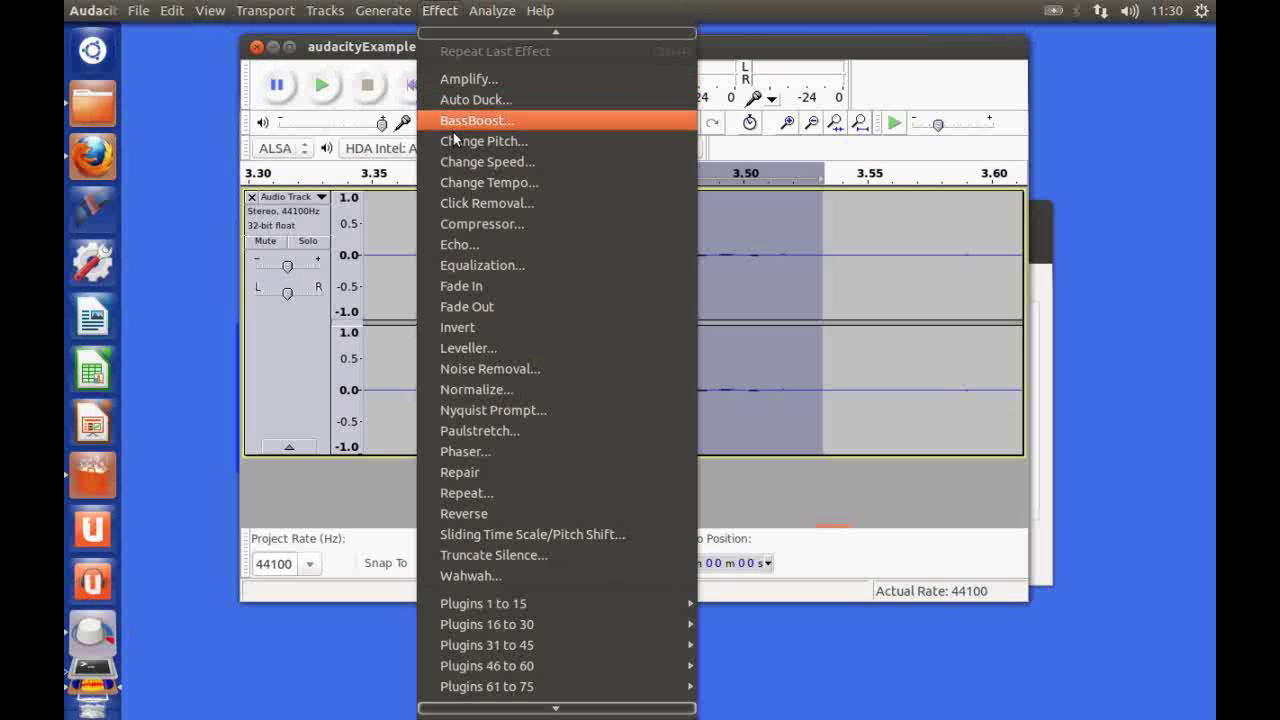
pyautogui.click(473, 287)
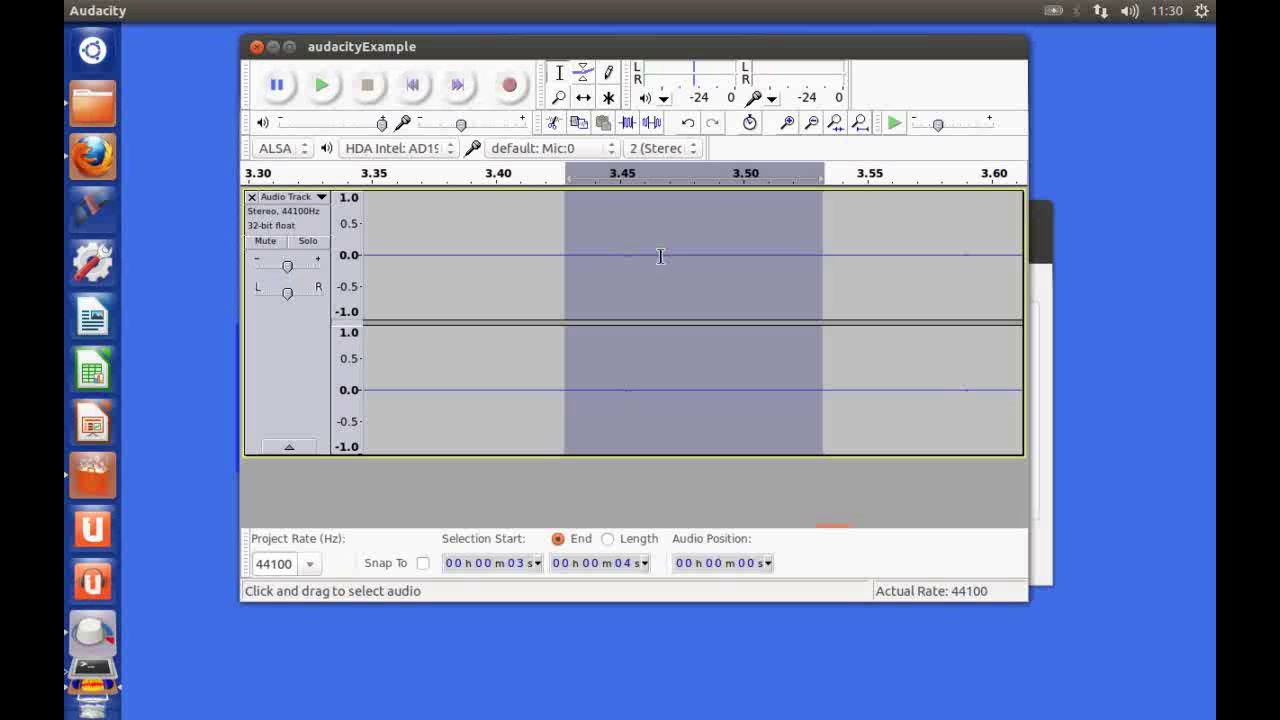
pyautogui.click(325, 84)
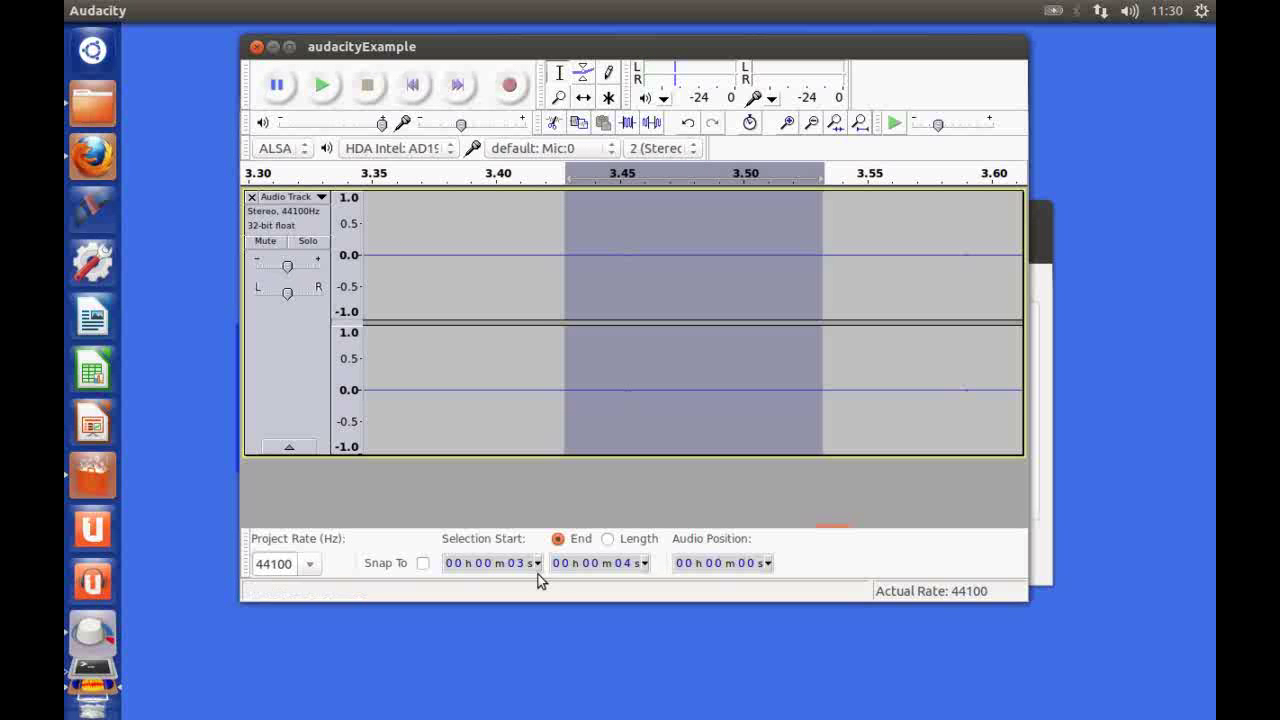
# - Zoom back out from the pop and replay the edited track from the start
pyautogui.hotkey('ctrl', '3')
pyautogui.hotkey('ctrl', '3')
pyautogui.hotkey('ctrl', '3')
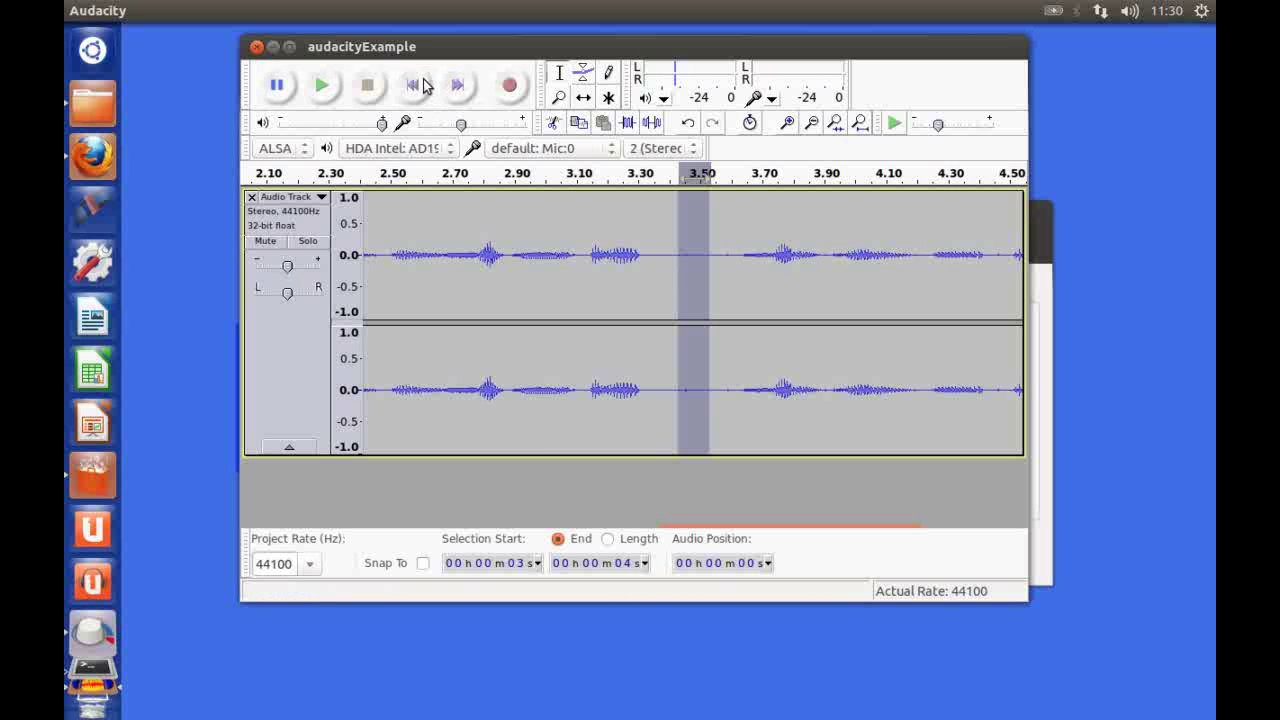
pyautogui.click(413, 87)
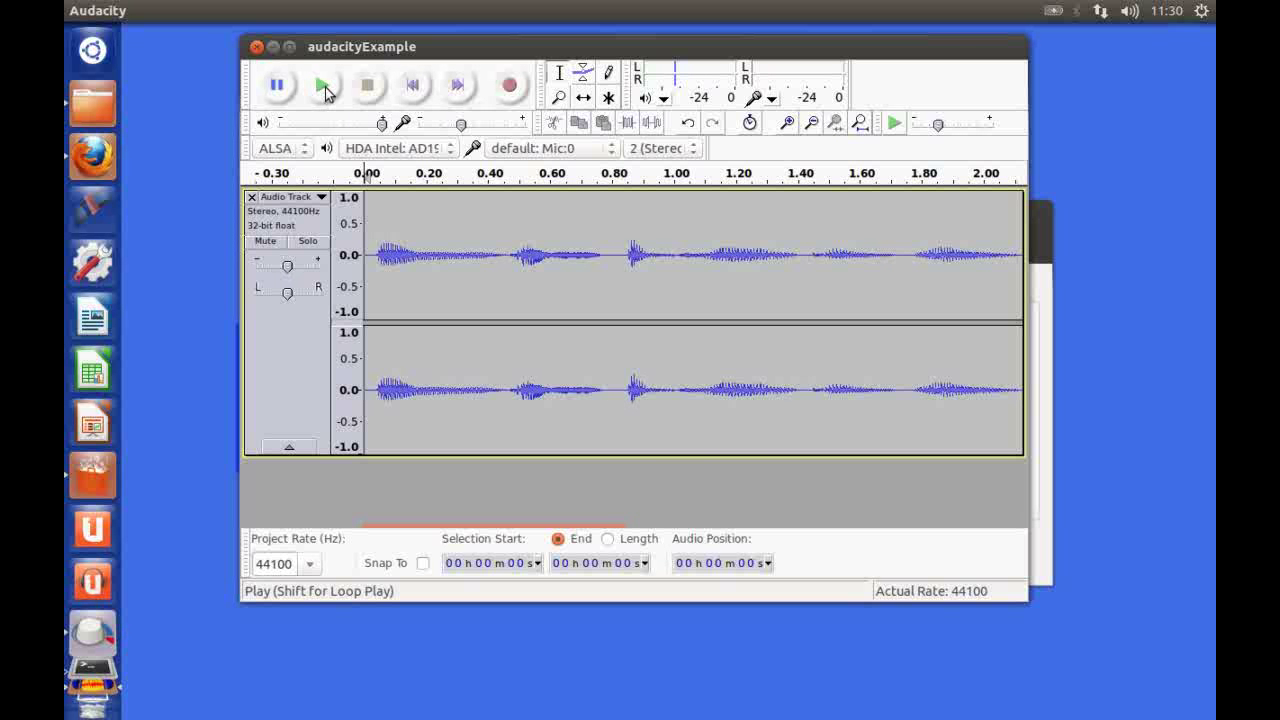
pyautogui.click(323, 88)
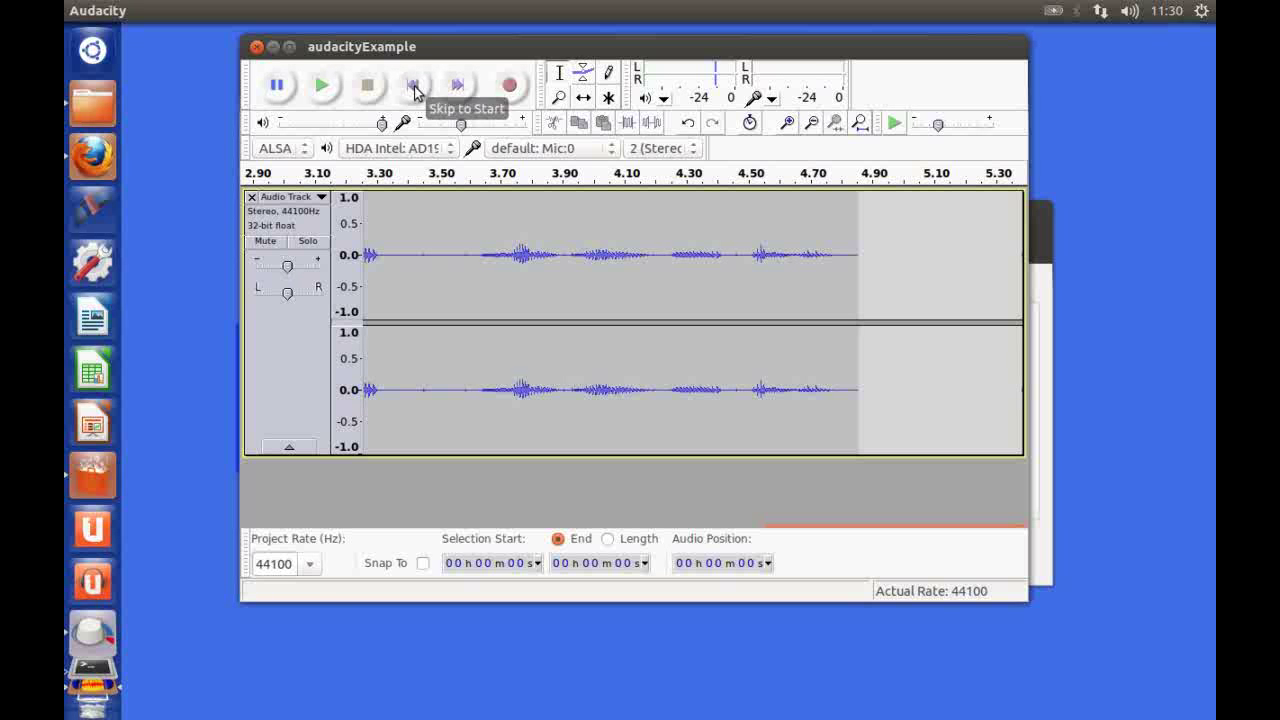
# - Select the first 0.45 seconds of the track and play the selection
pyautogui.click(416, 90)
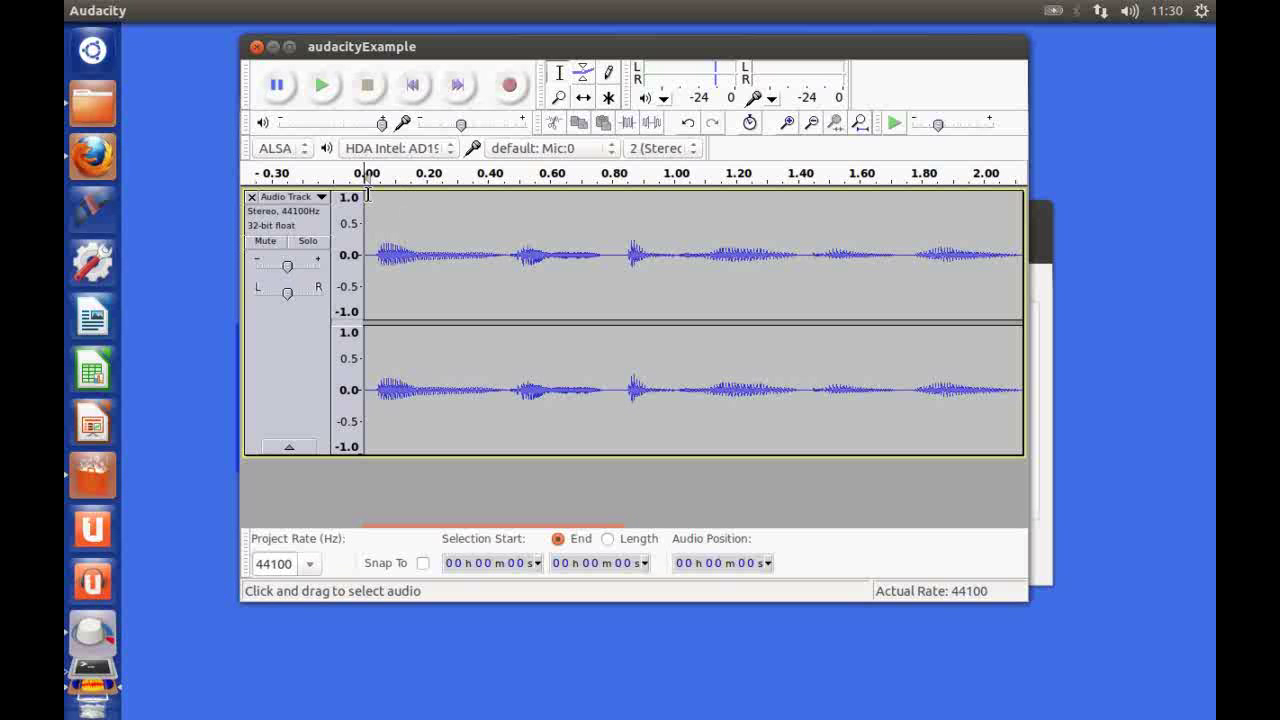
pyautogui.moveTo(366, 198); pyautogui.dragTo(507, 220)
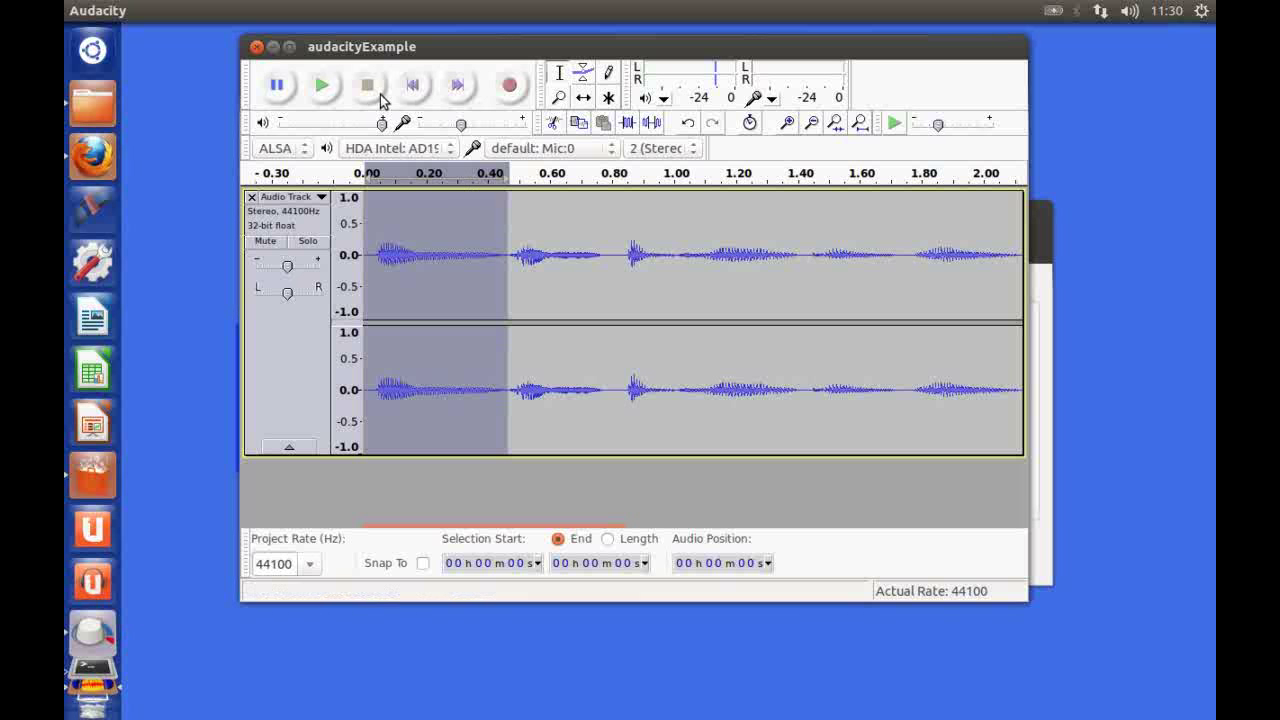
pyautogui.click(327, 91)
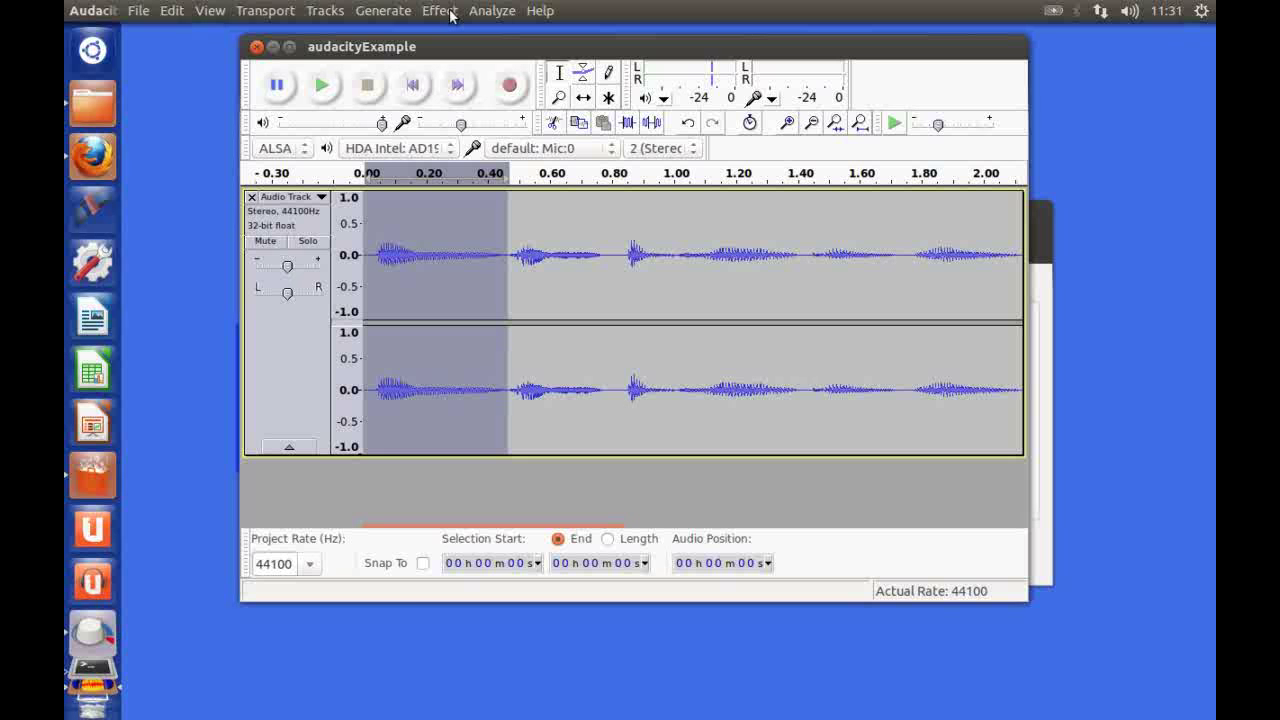
# - Apply Change Tempo with a 125 percent change to the opening selection, then listen to it
pyautogui.click(440, 11)
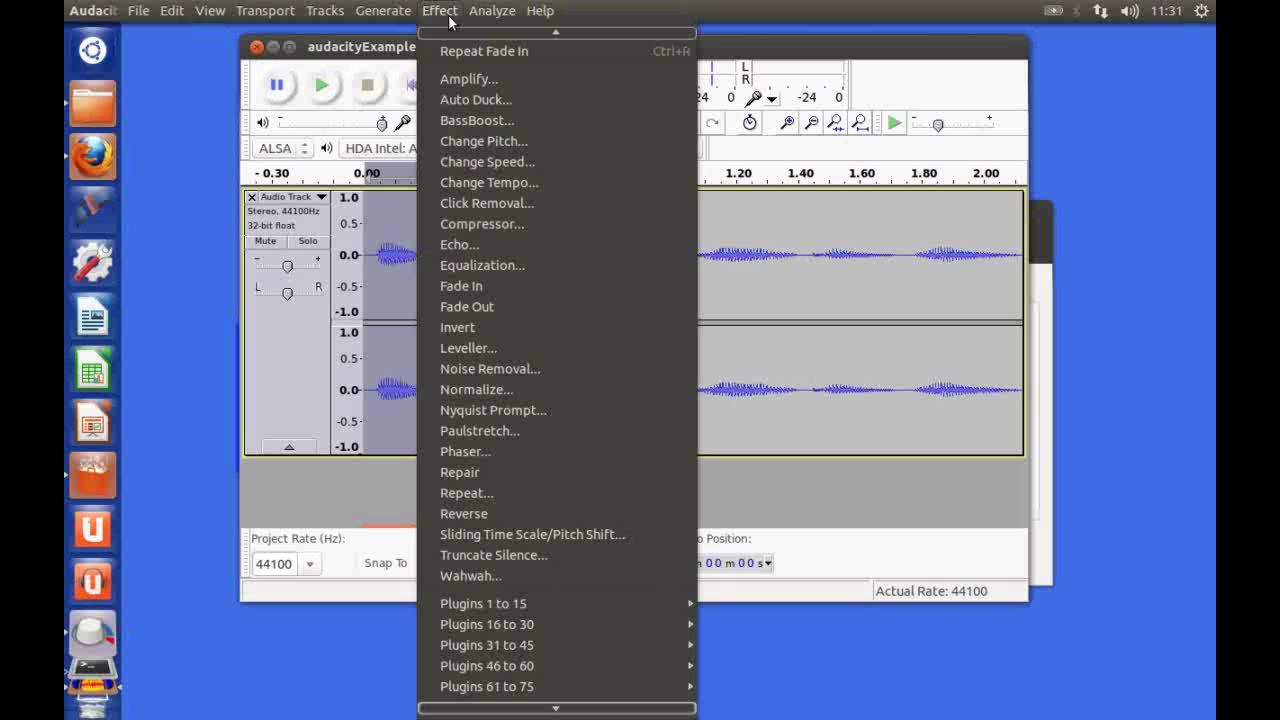
pyautogui.click(480, 183)
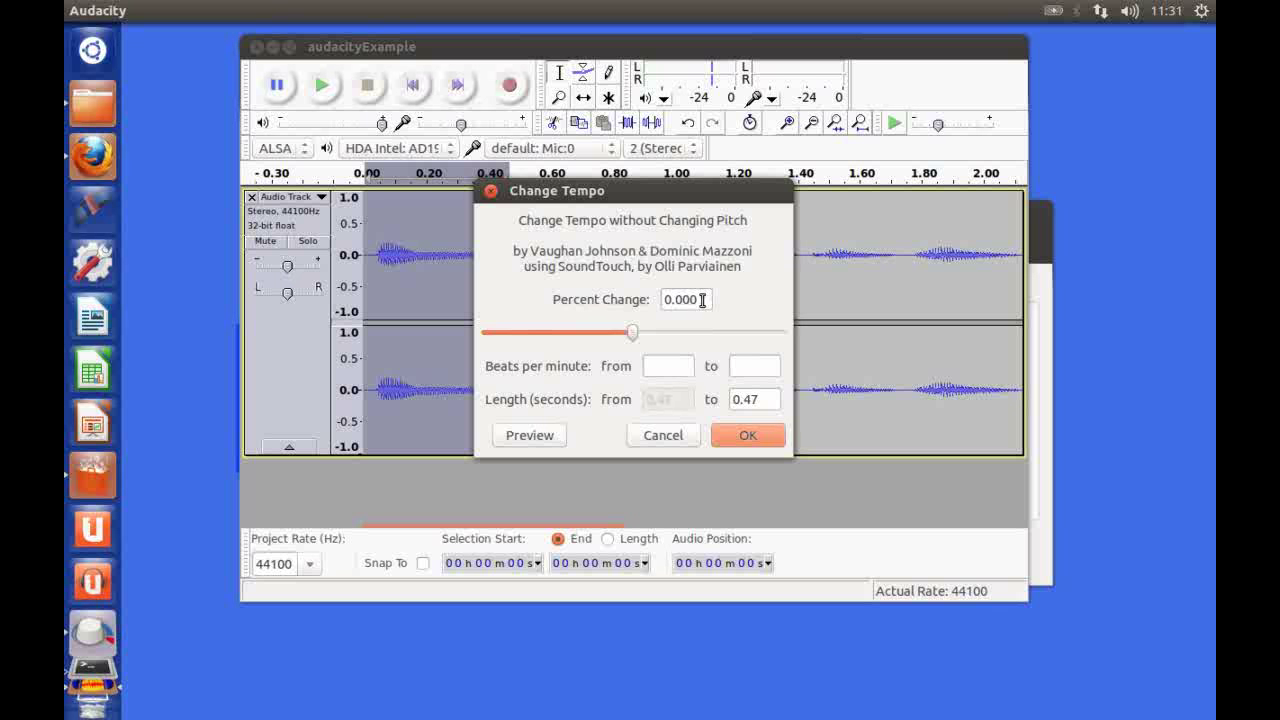
pyautogui.moveTo(703, 299); pyautogui.dragTo(656, 306)
pyautogui.write('125')
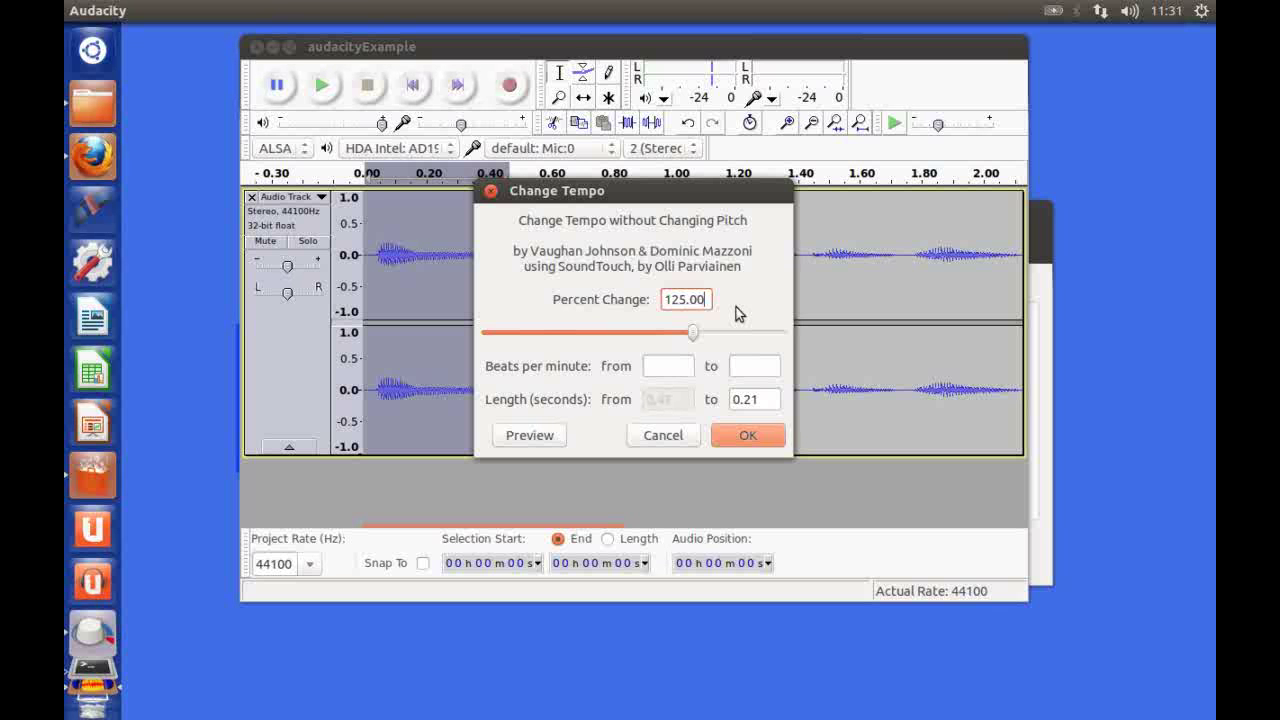
pyautogui.click(754, 436)
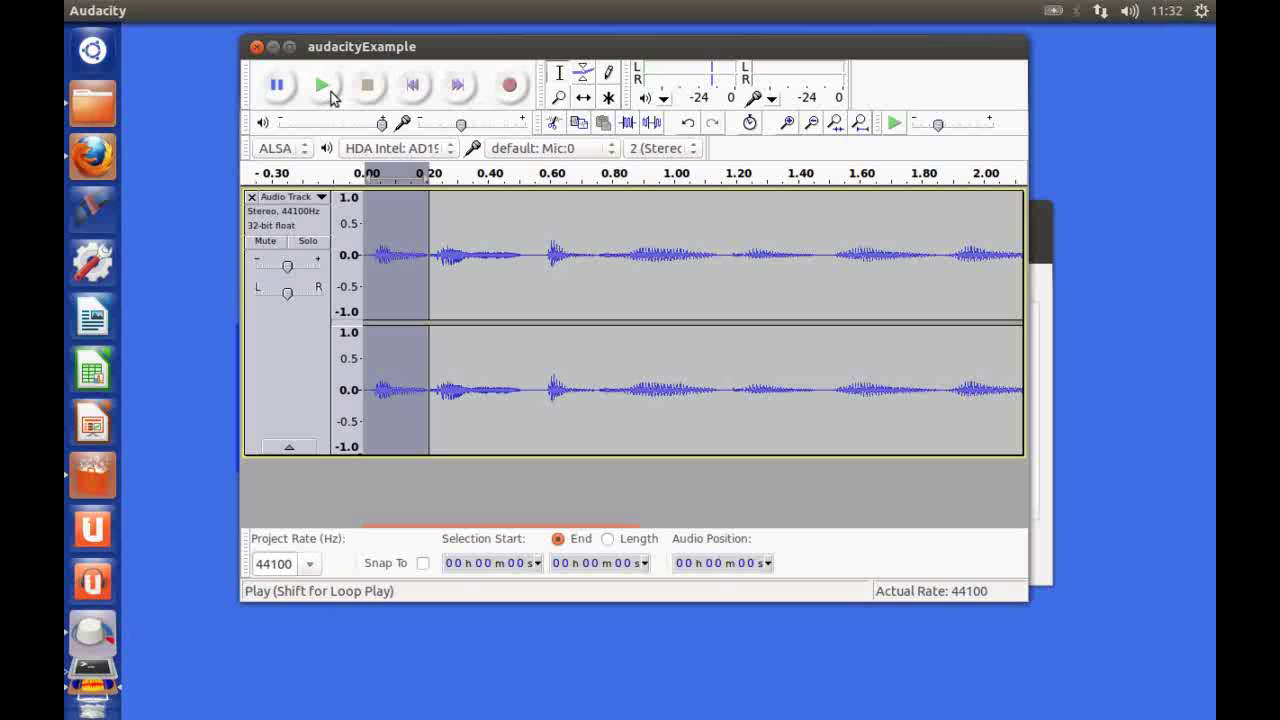
pyautogui.click(329, 92)
# - Play the track from the start, then select and preview the passage around 1.50–1.85 s
pyautogui.click(414, 88)
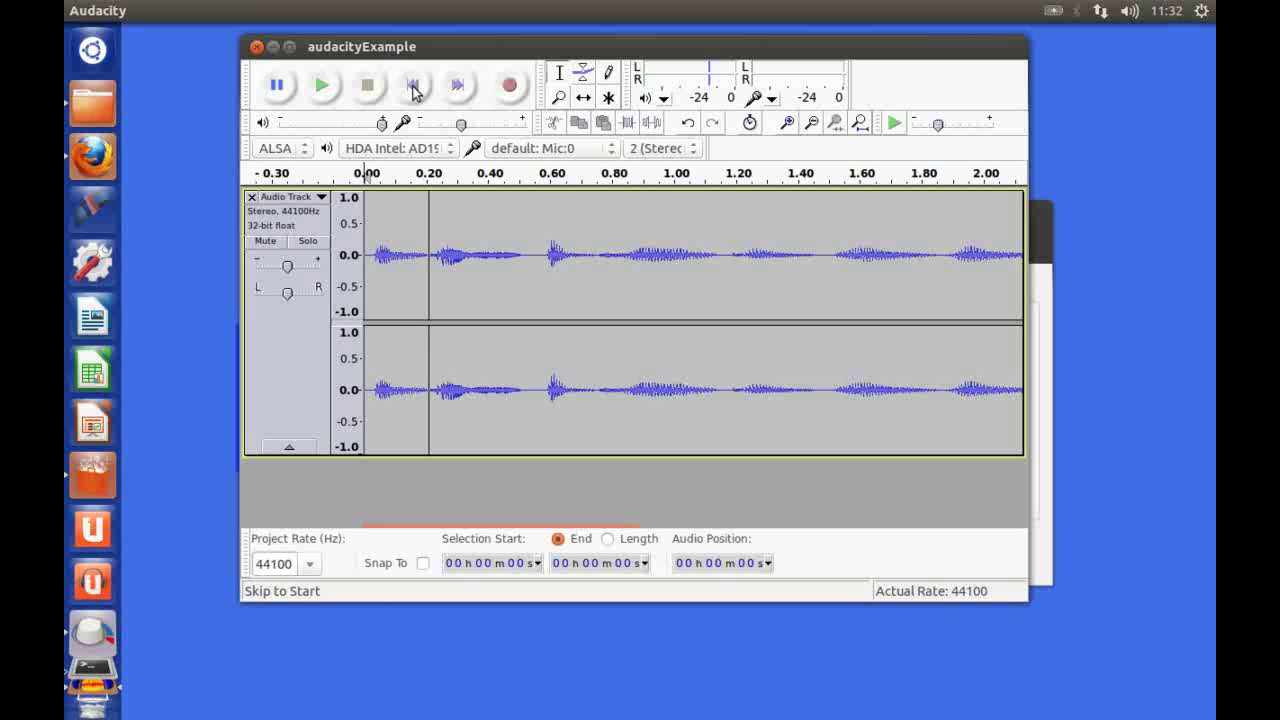
pyautogui.click(322, 89)
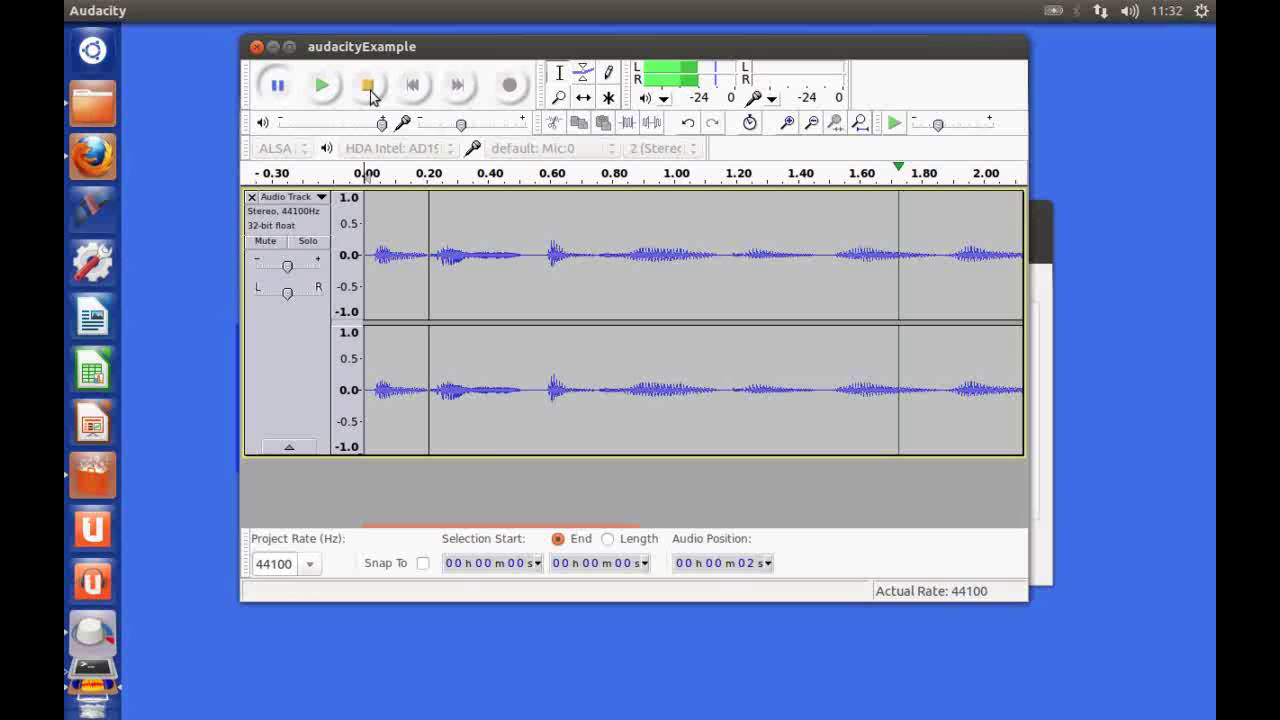
pyautogui.click(370, 95)
pyautogui.moveTo(691, 534); pyautogui.dragTo(553, 543)
pyautogui.moveTo(510, 200); pyautogui.dragTo(618, 220)
pyautogui.click(322, 87)
pyautogui.click(322, 87)
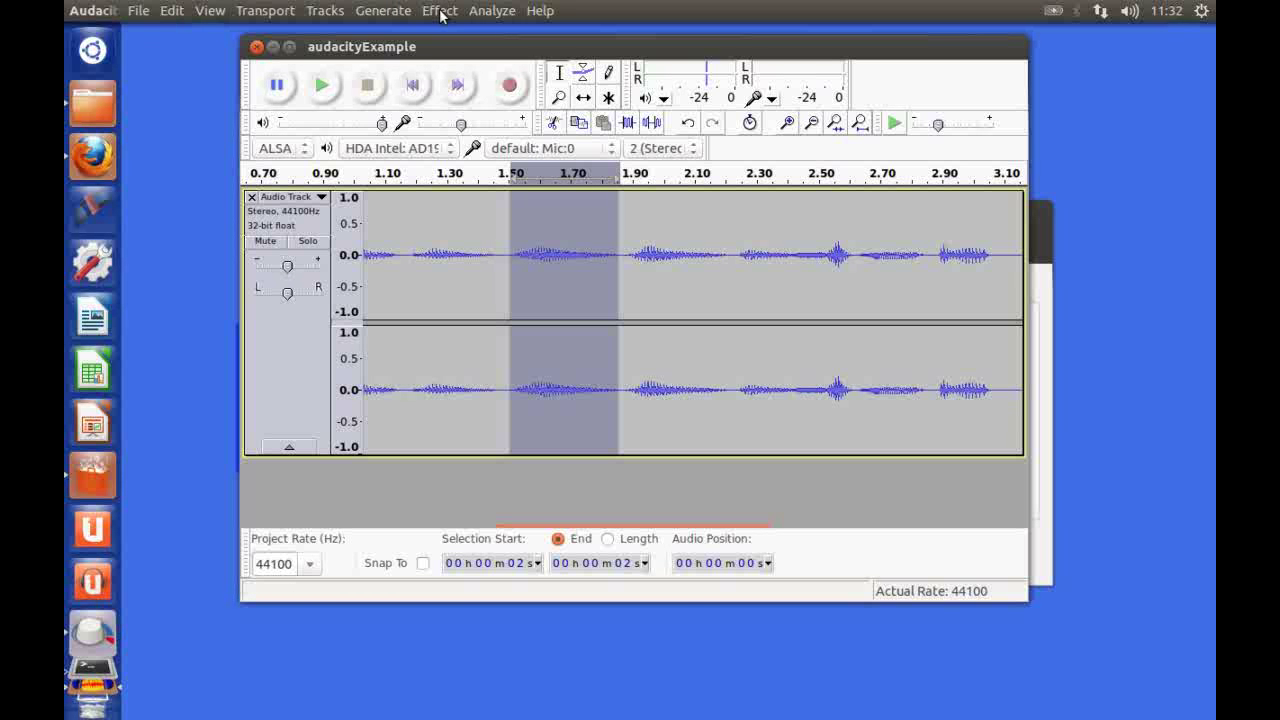
# - Apply Change Tempo with a 100 percent change to the selected passage
pyautogui.click(440, 12)
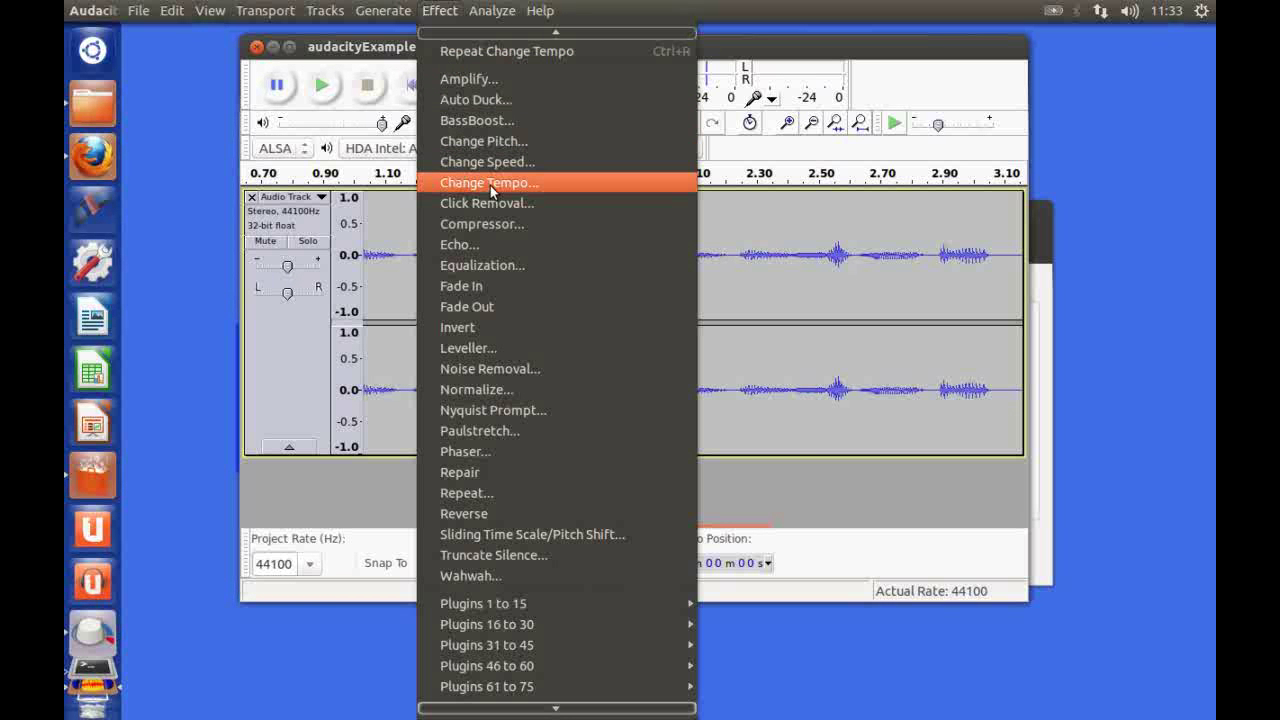
pyautogui.click(490, 183)
pyautogui.click(681, 299)
pyautogui.press('BackSpace')
pyautogui.press('BackSpace')
pyautogui.write('00')
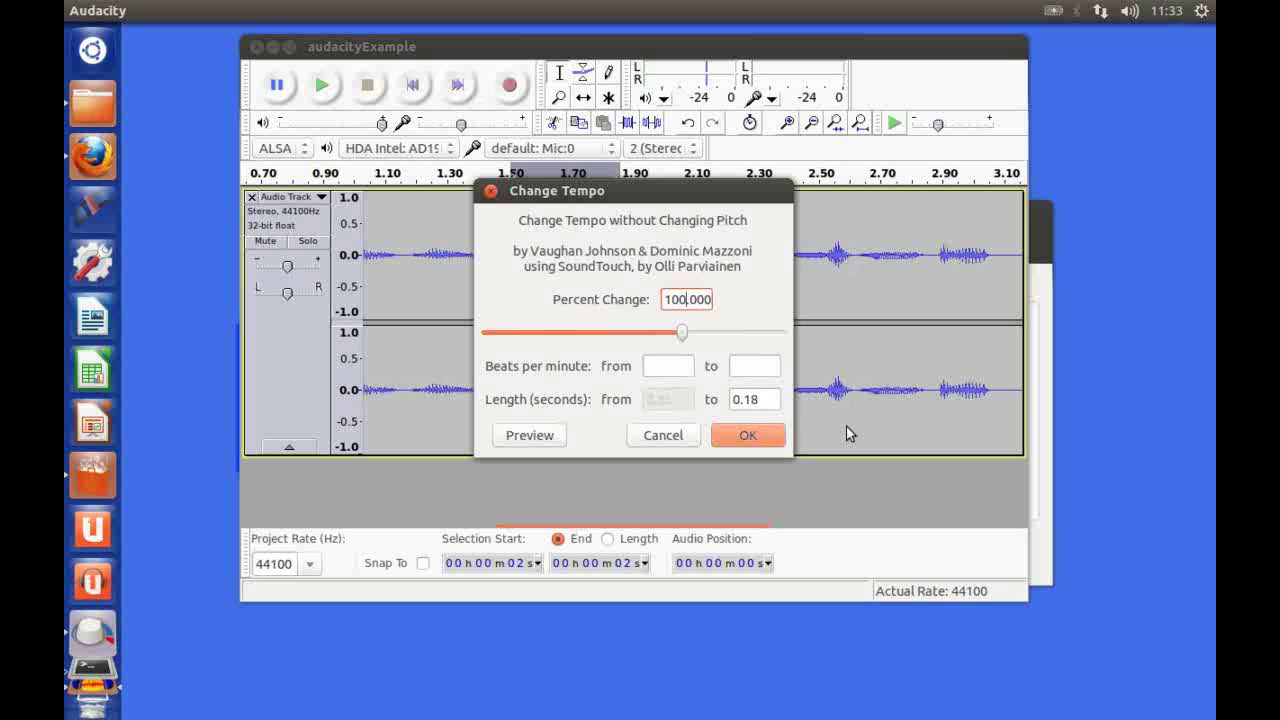
pyautogui.click(750, 437)
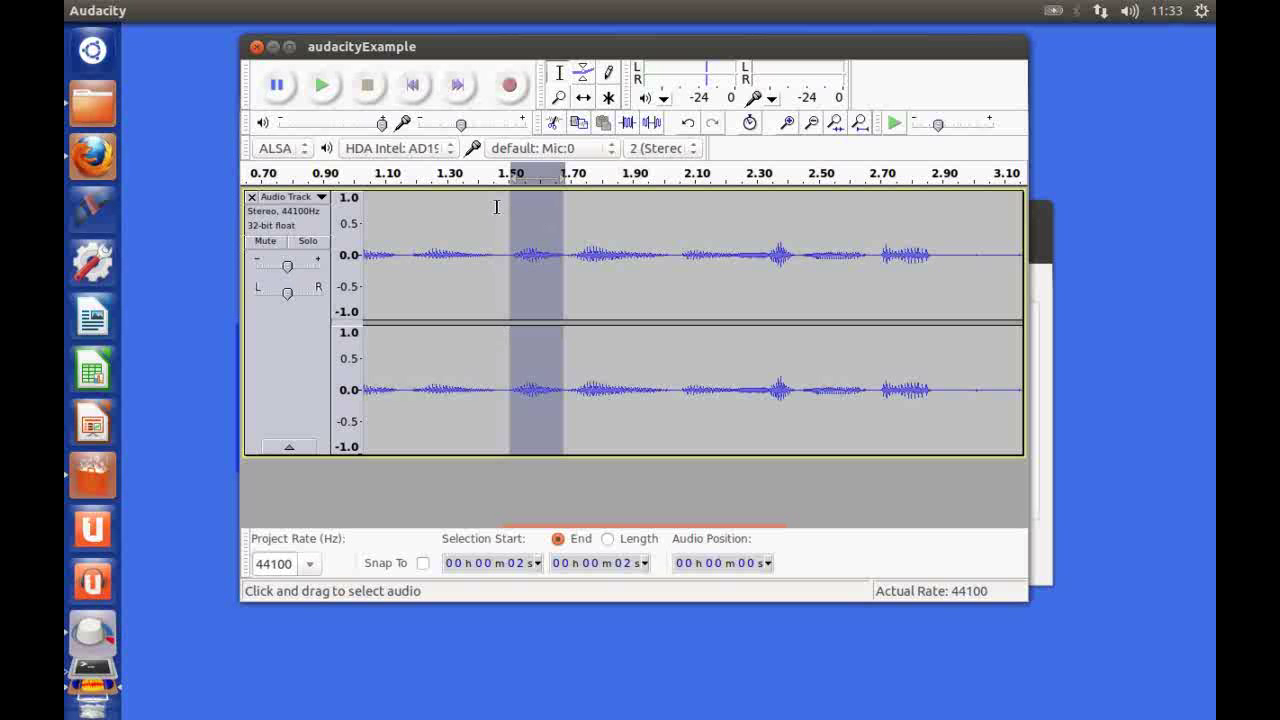
# - Play from about 1.33 s, pause near 2.45 s, then replay the whole edited track from the start
pyautogui.click(461, 196)
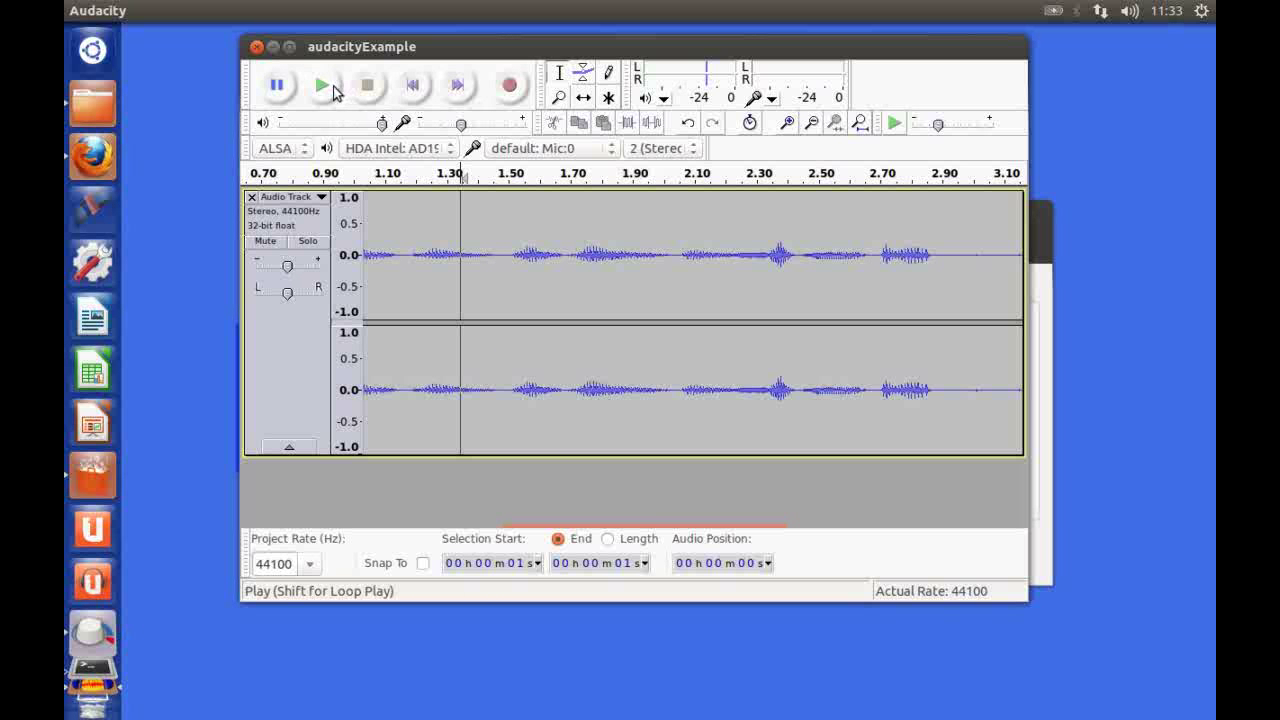
pyautogui.click(323, 88)
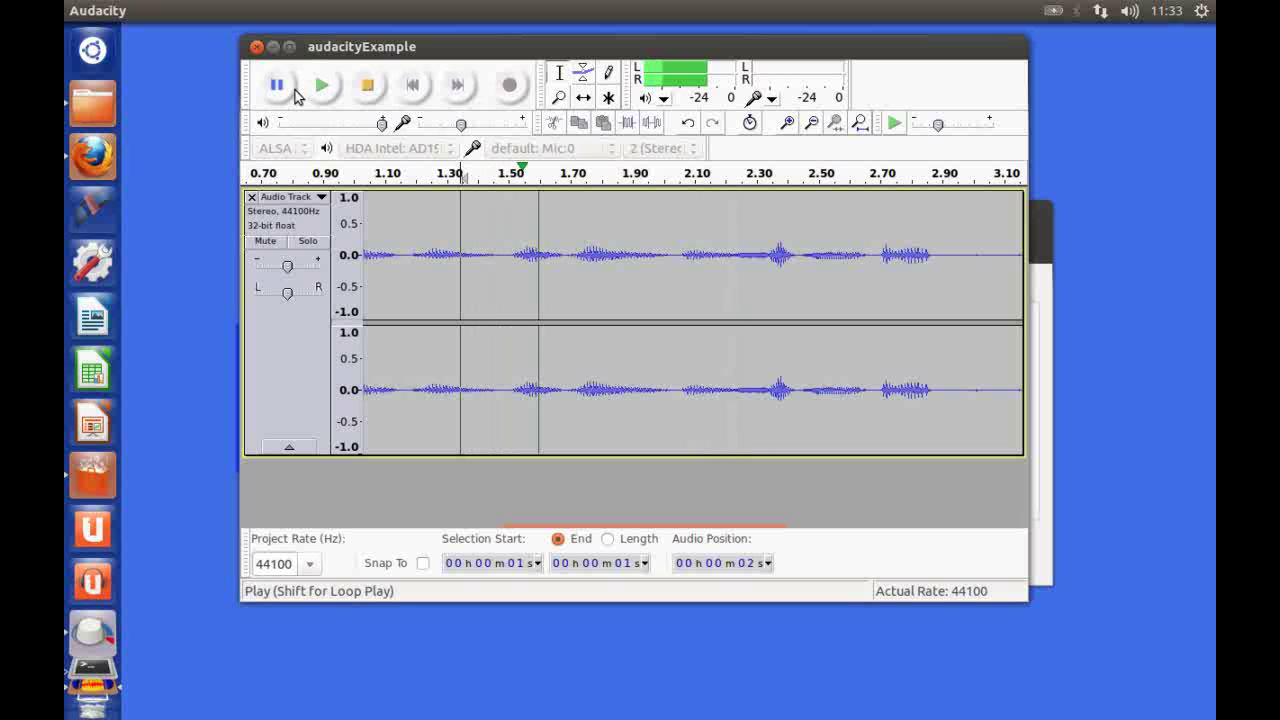
pyautogui.click(277, 85)
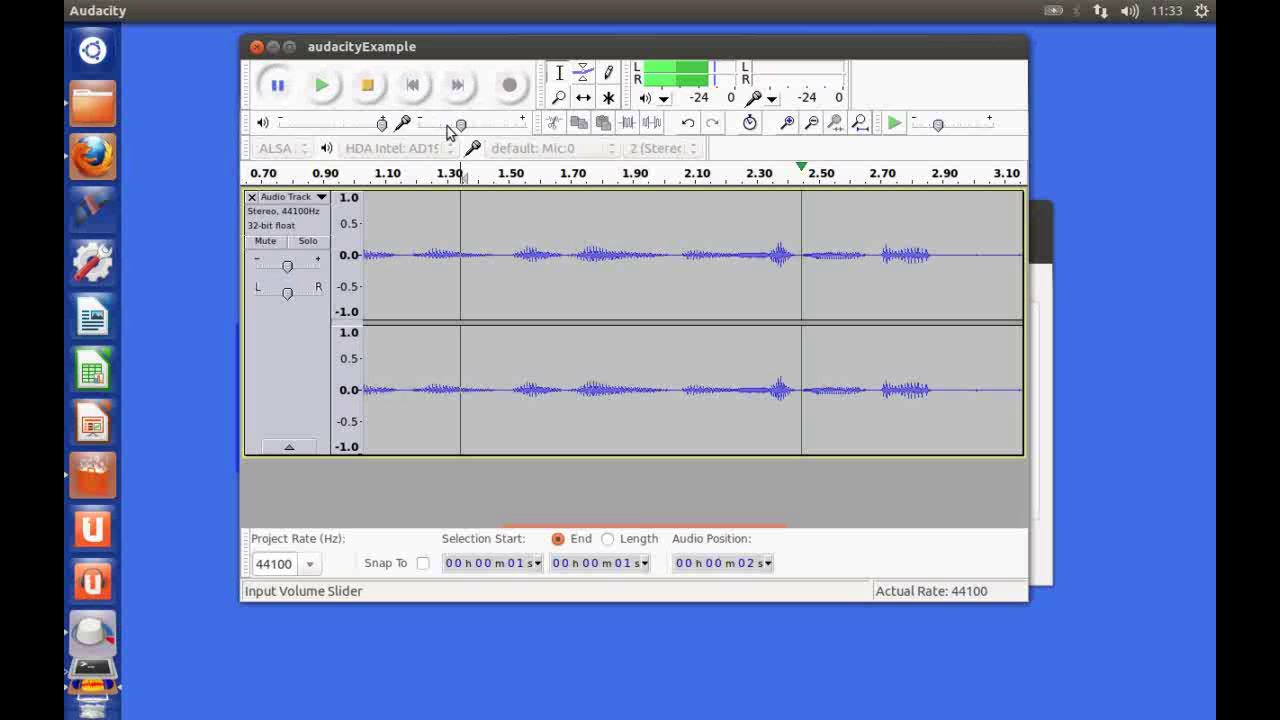
pyautogui.click(367, 86)
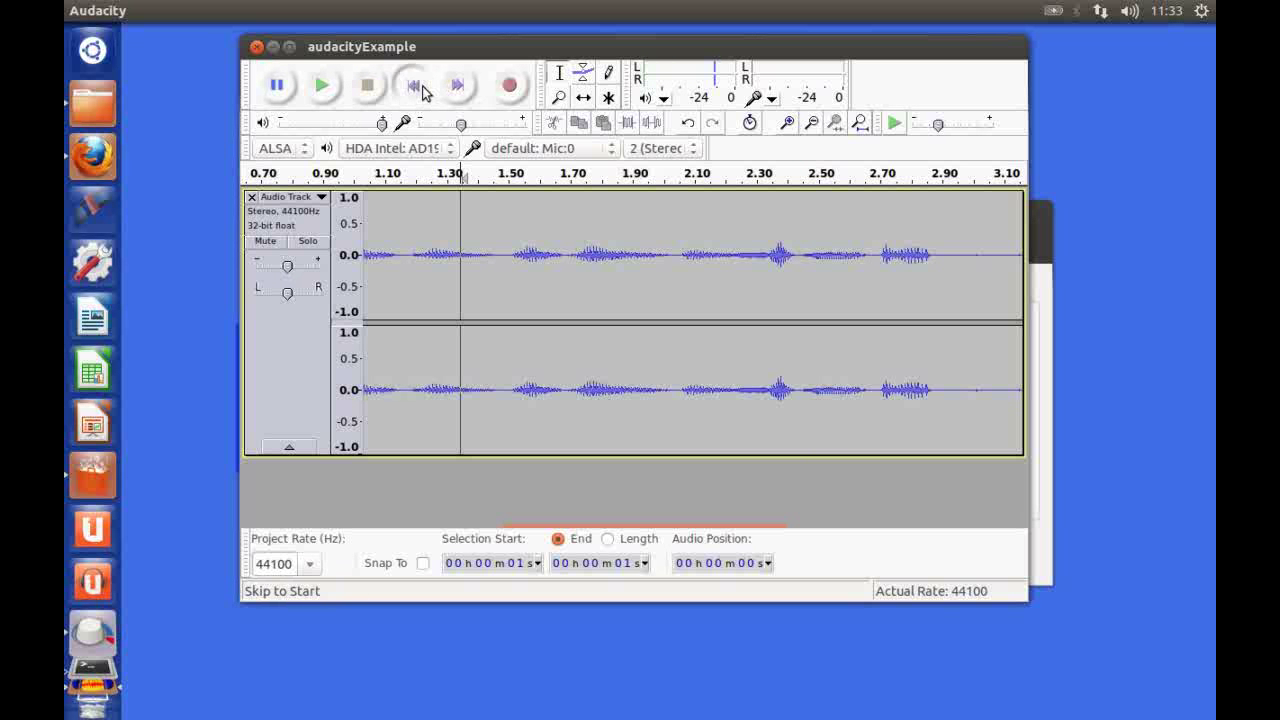
pyautogui.click(420, 87)
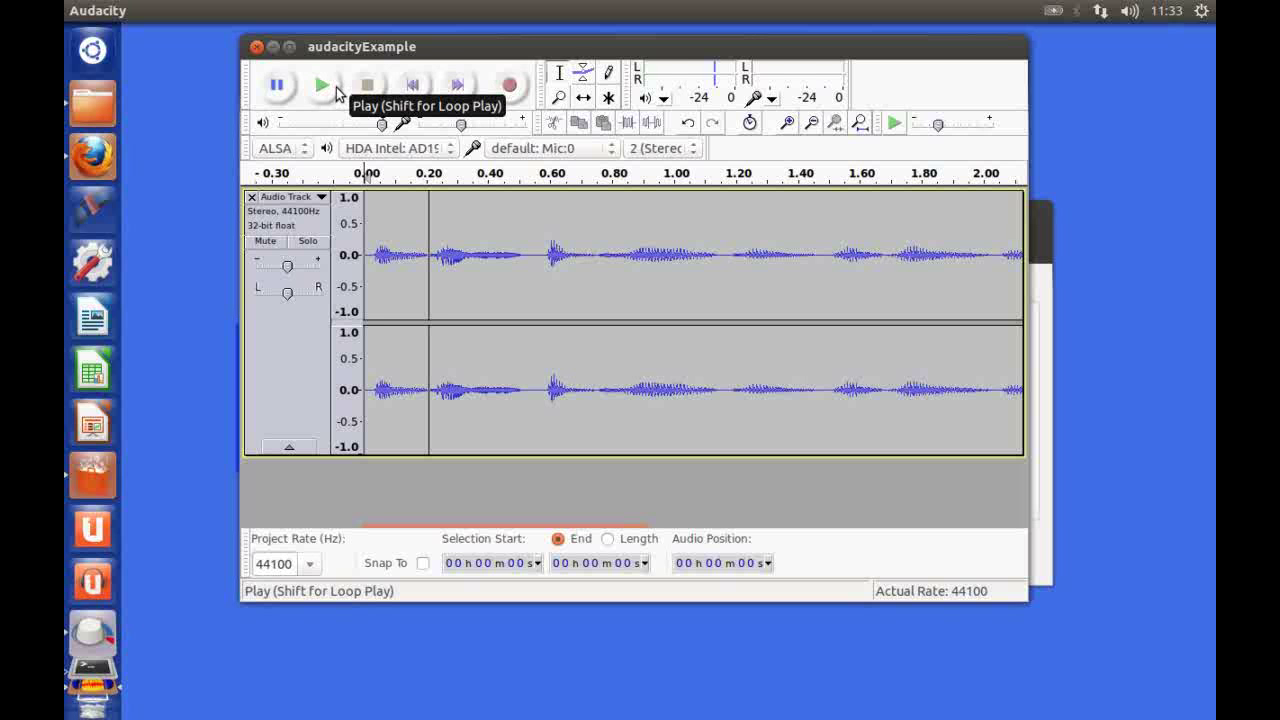
pyautogui.click(325, 86)
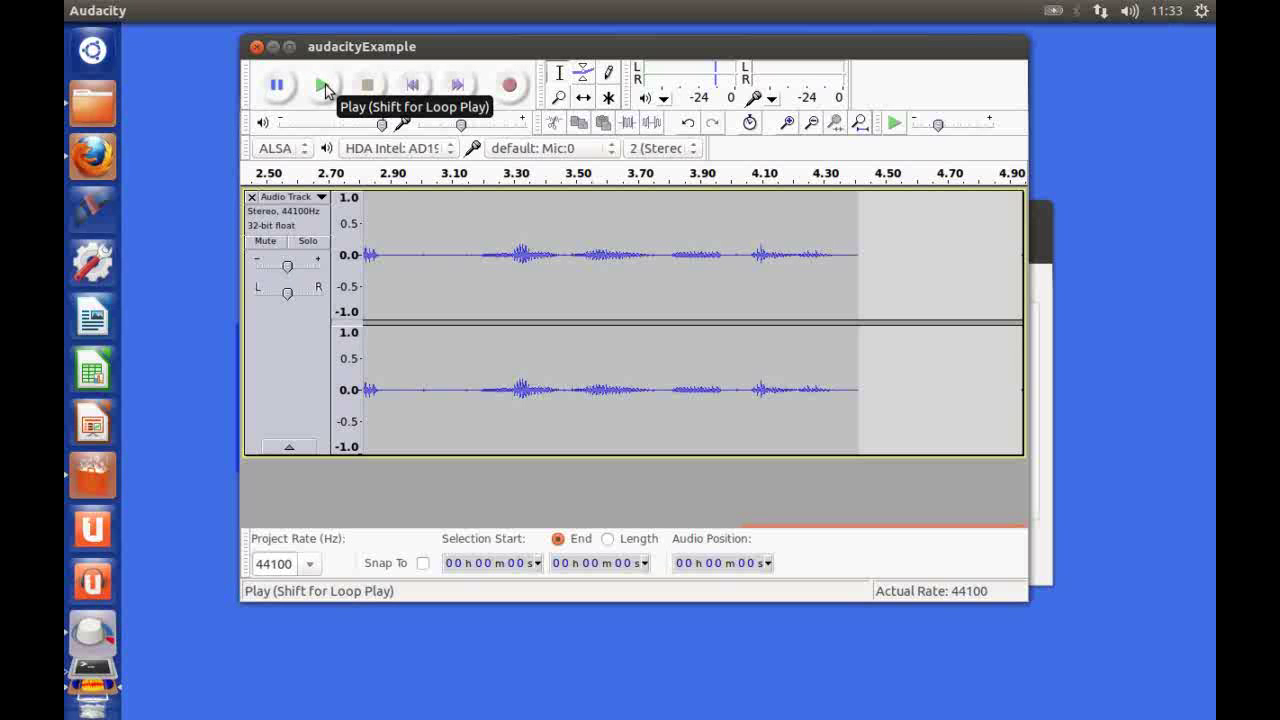
pyautogui.click(414, 86)
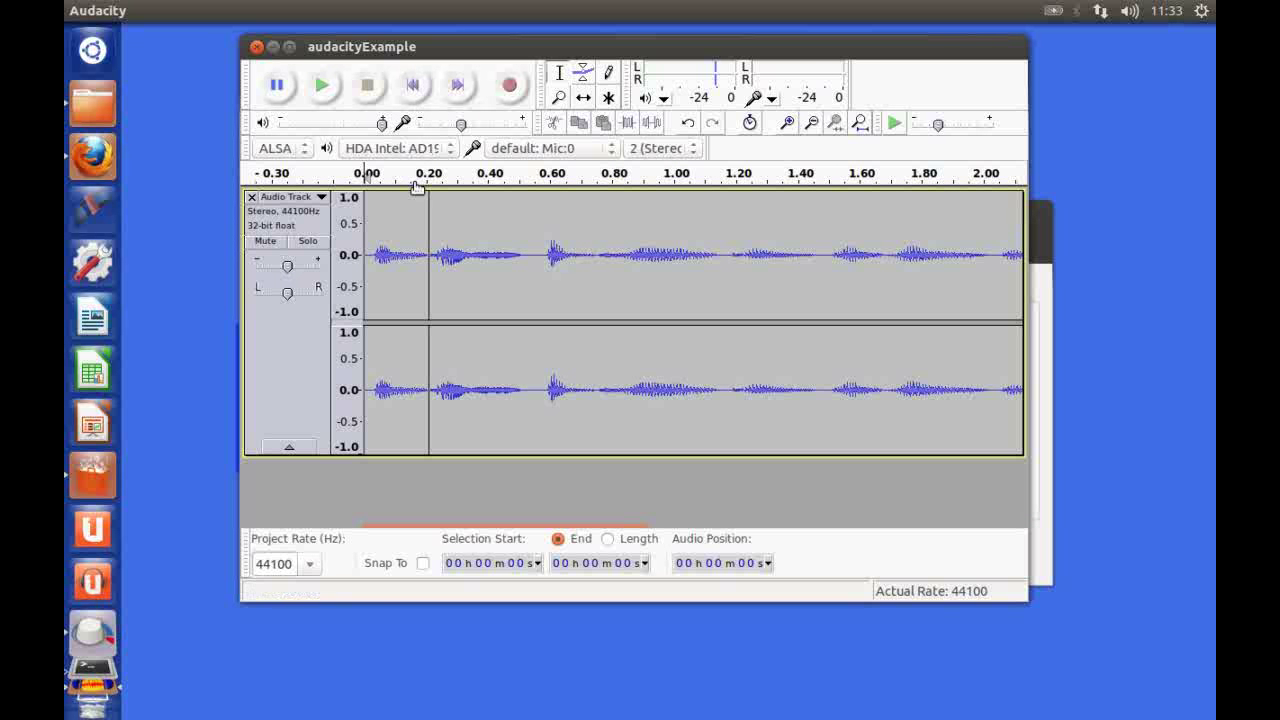
pyautogui.click(138, 12)
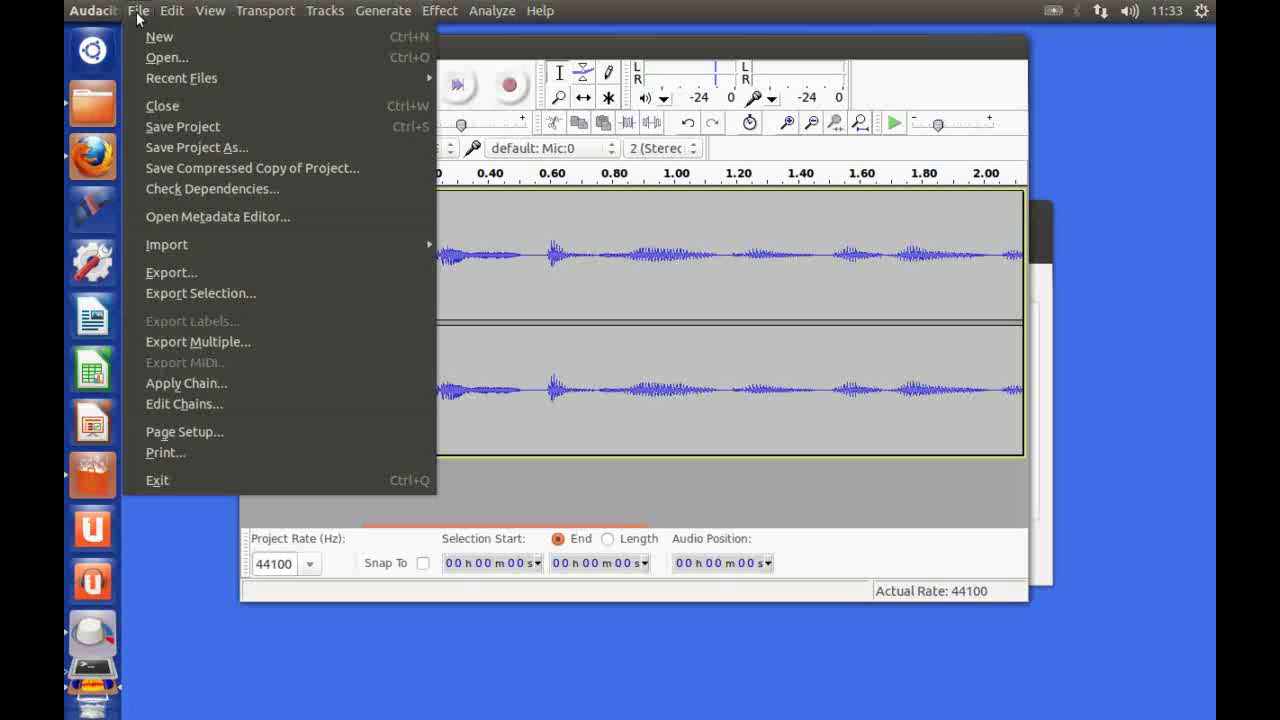
# - Save the project as audacityExampleEdited.aup in the Videos folder
pyautogui.click(221, 147)
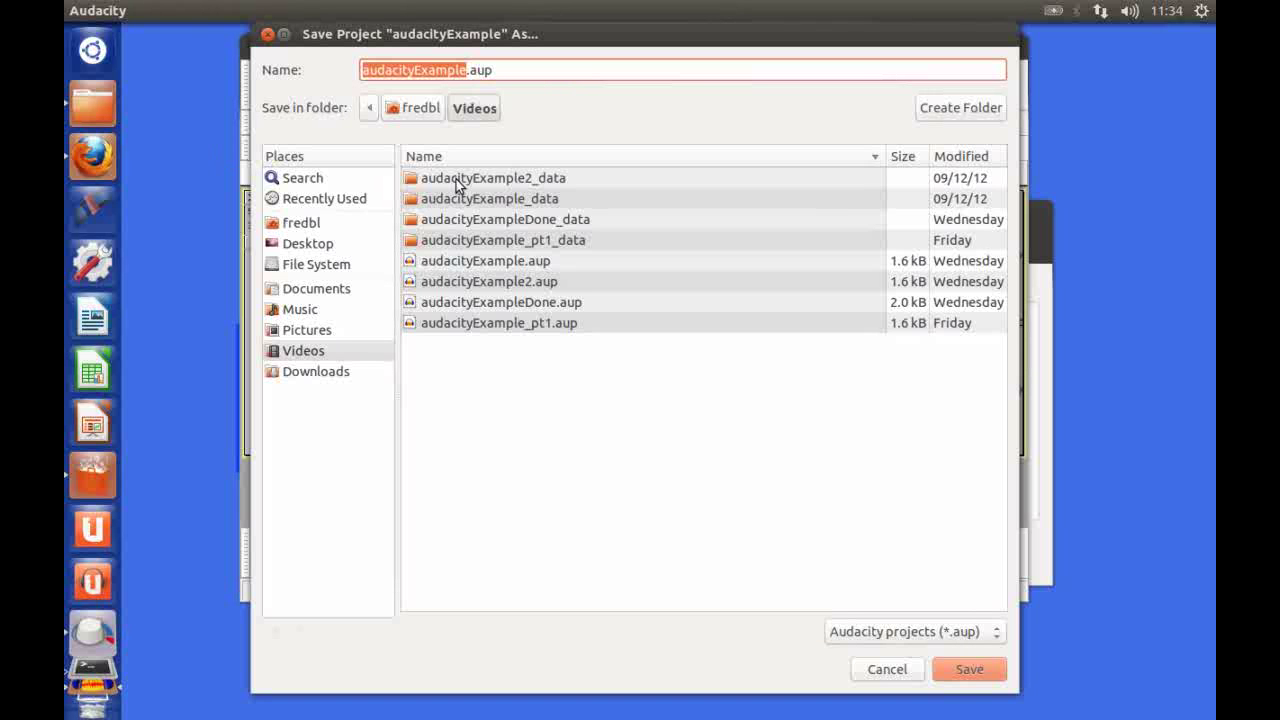
pyautogui.click(467, 69)
pyautogui.write('Edit')
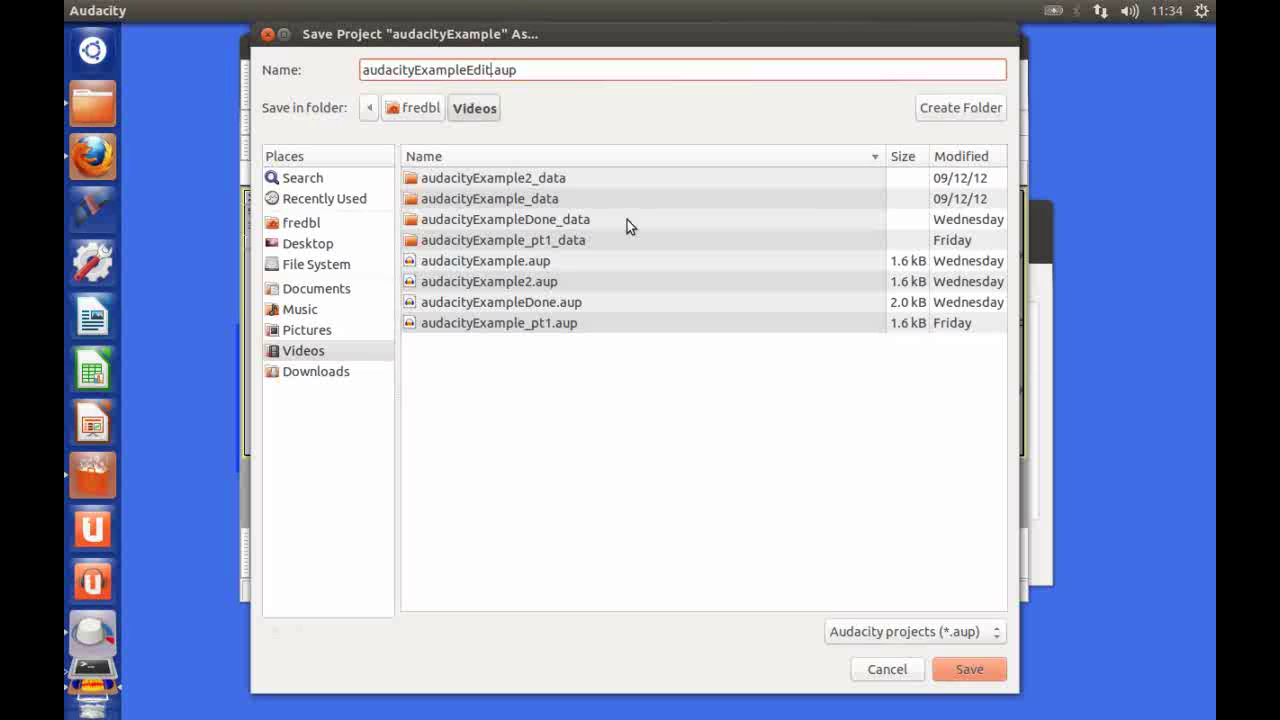
pyautogui.write('ed')
pyautogui.click(963, 671)
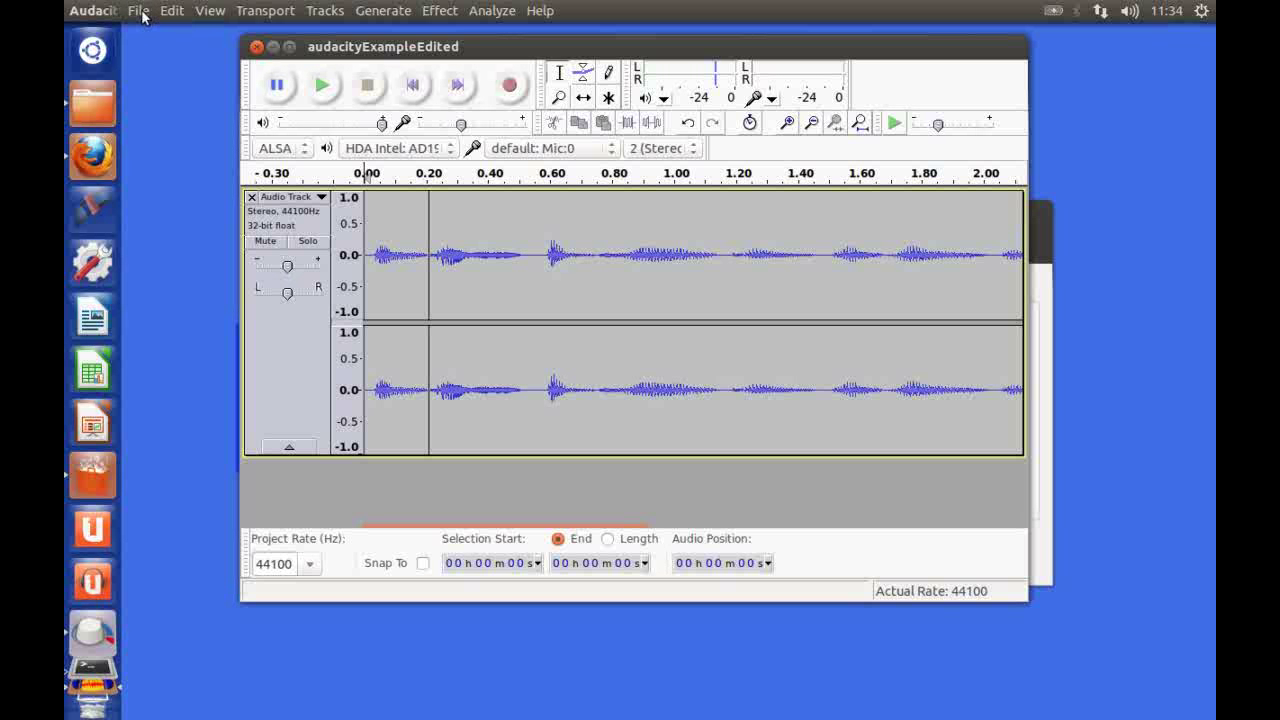
# - Select the waveform from 0.20 s to about 2 s
pyautogui.click(140, 12)
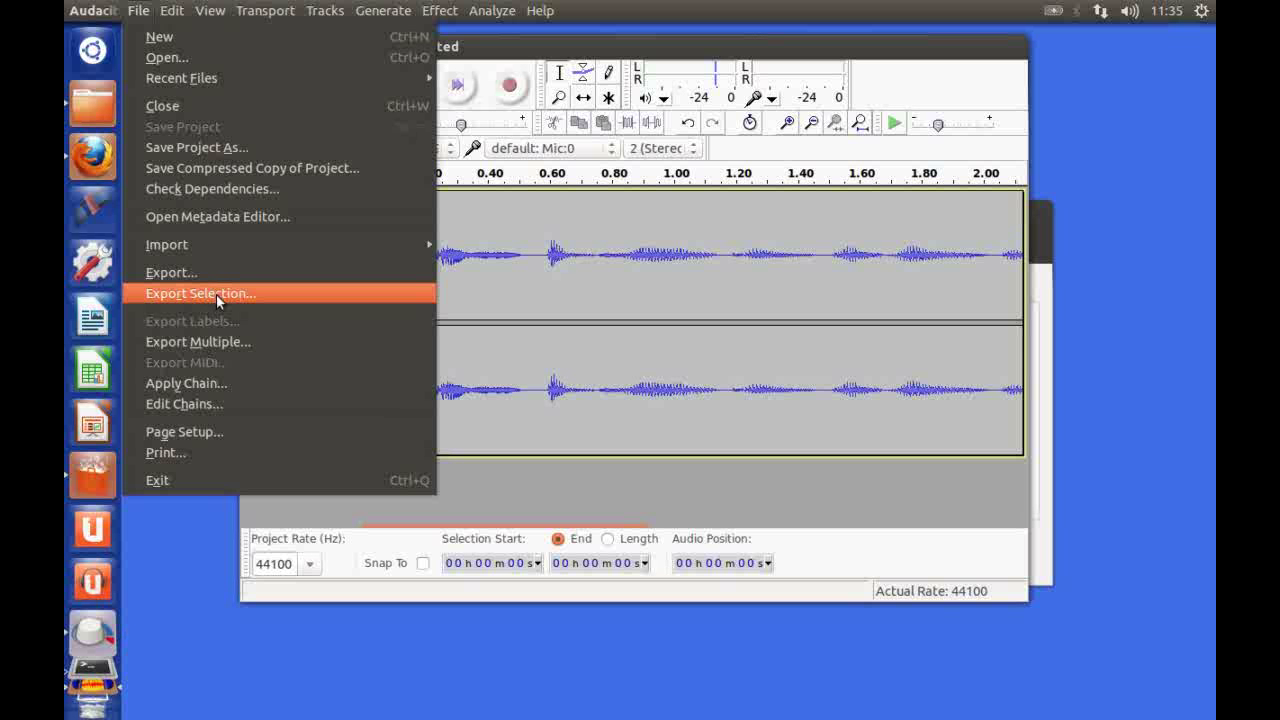
pyautogui.click(551, 298)
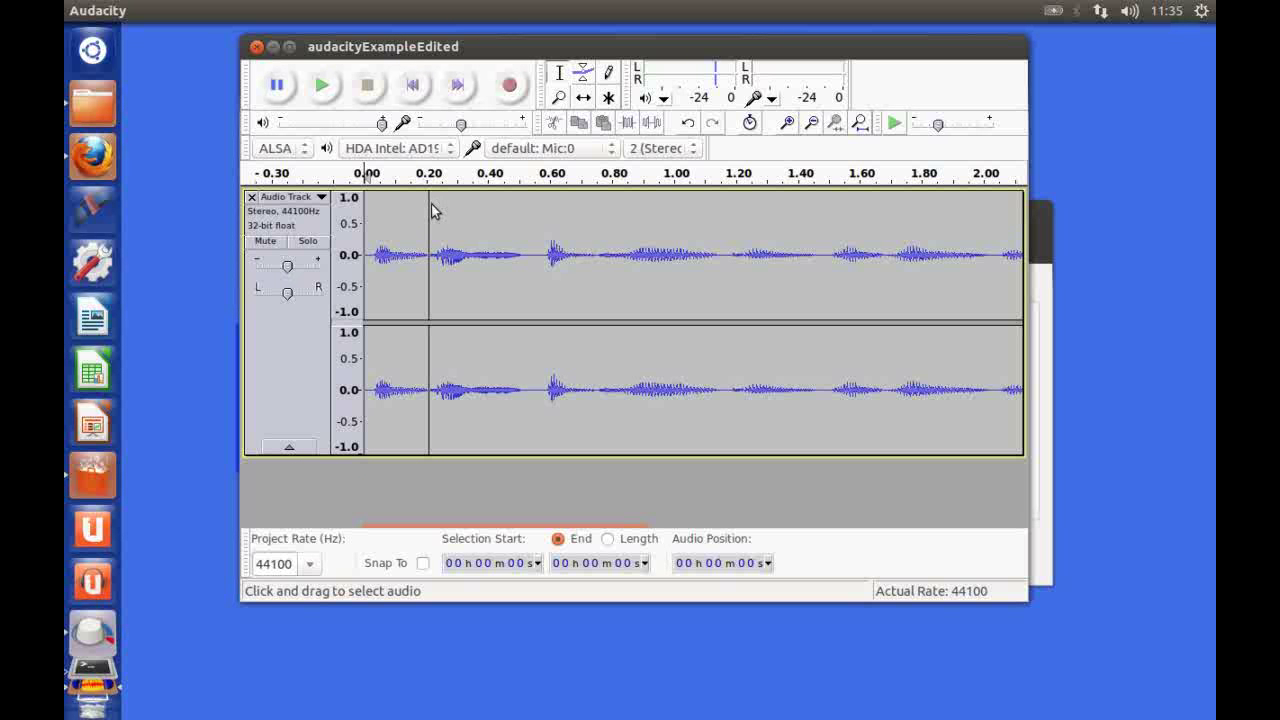
pyautogui.moveTo(430, 205); pyautogui.dragTo(995, 253)
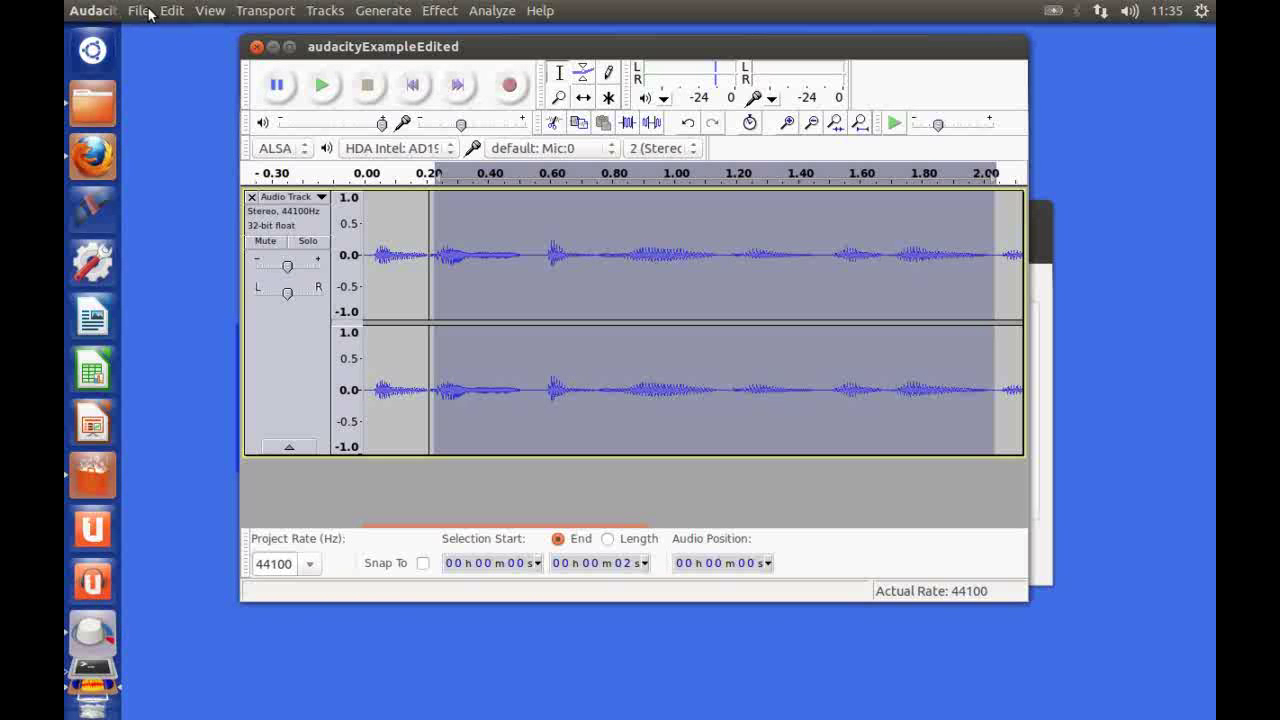
pyautogui.click(138, 10)
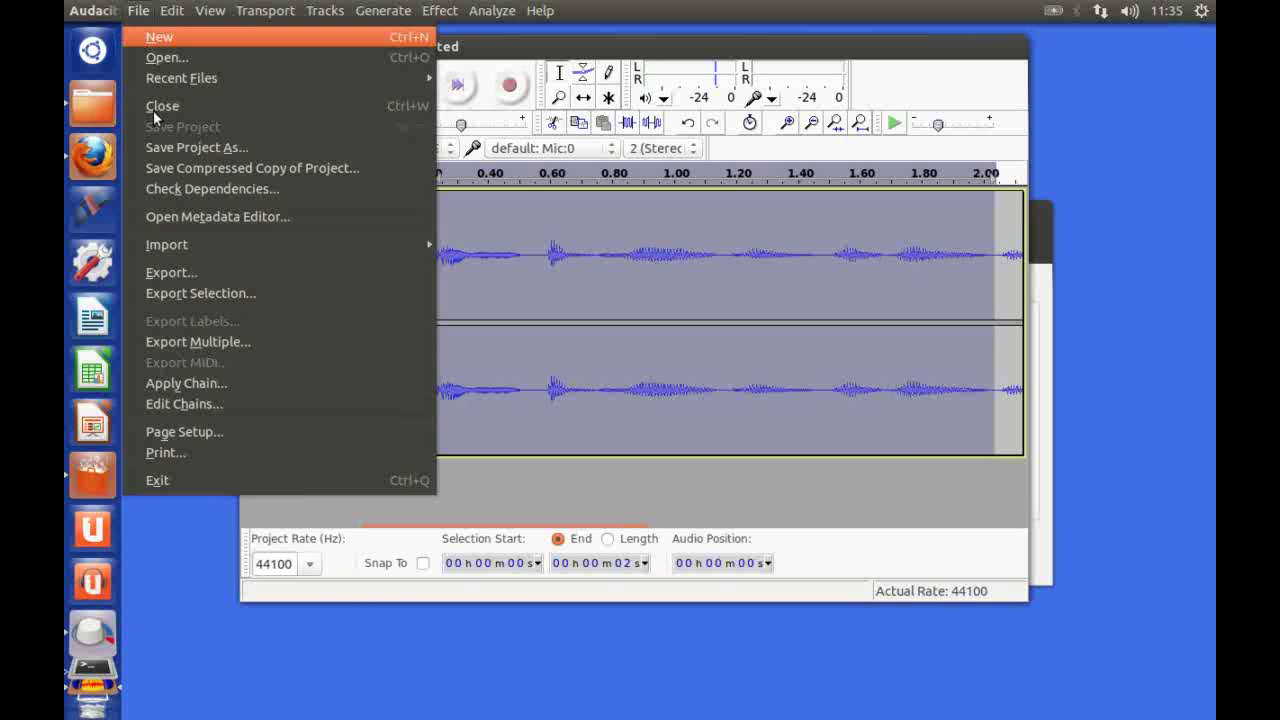
# - Export the audio as MP3 file audacityExampleEdited, accepting blank metadata
pyautogui.click(182, 277)
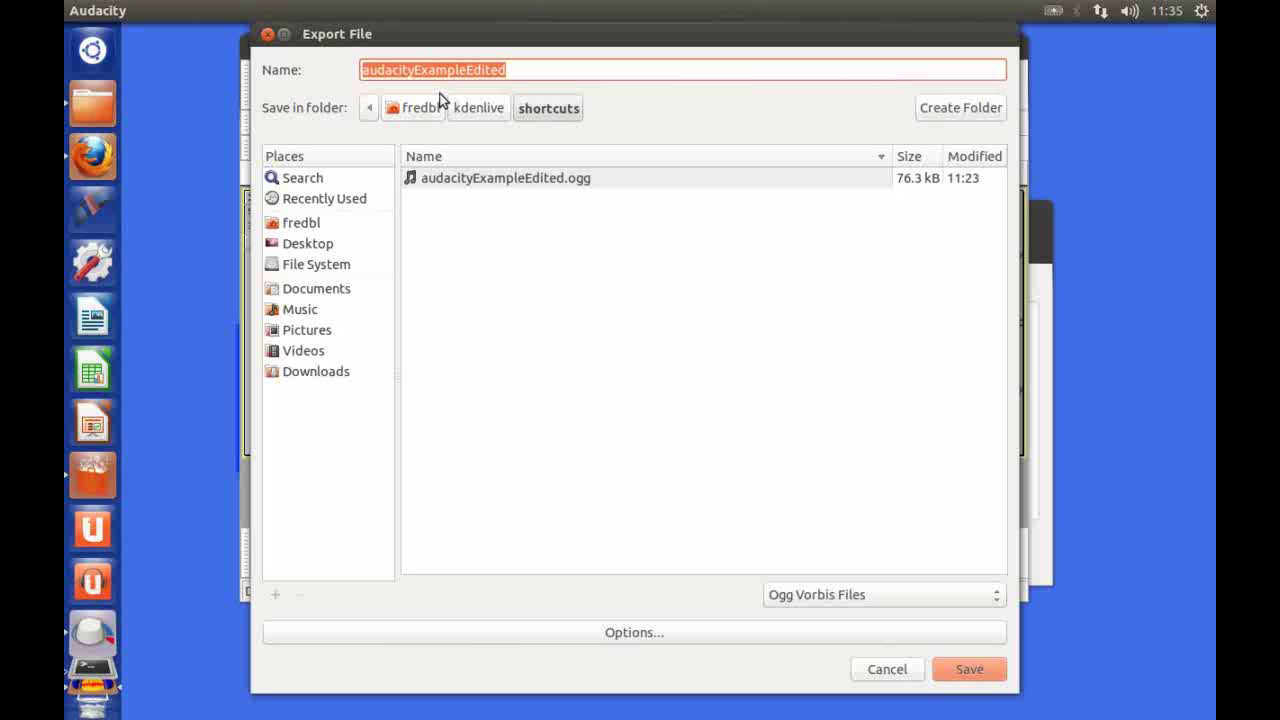
pyautogui.click(538, 70)
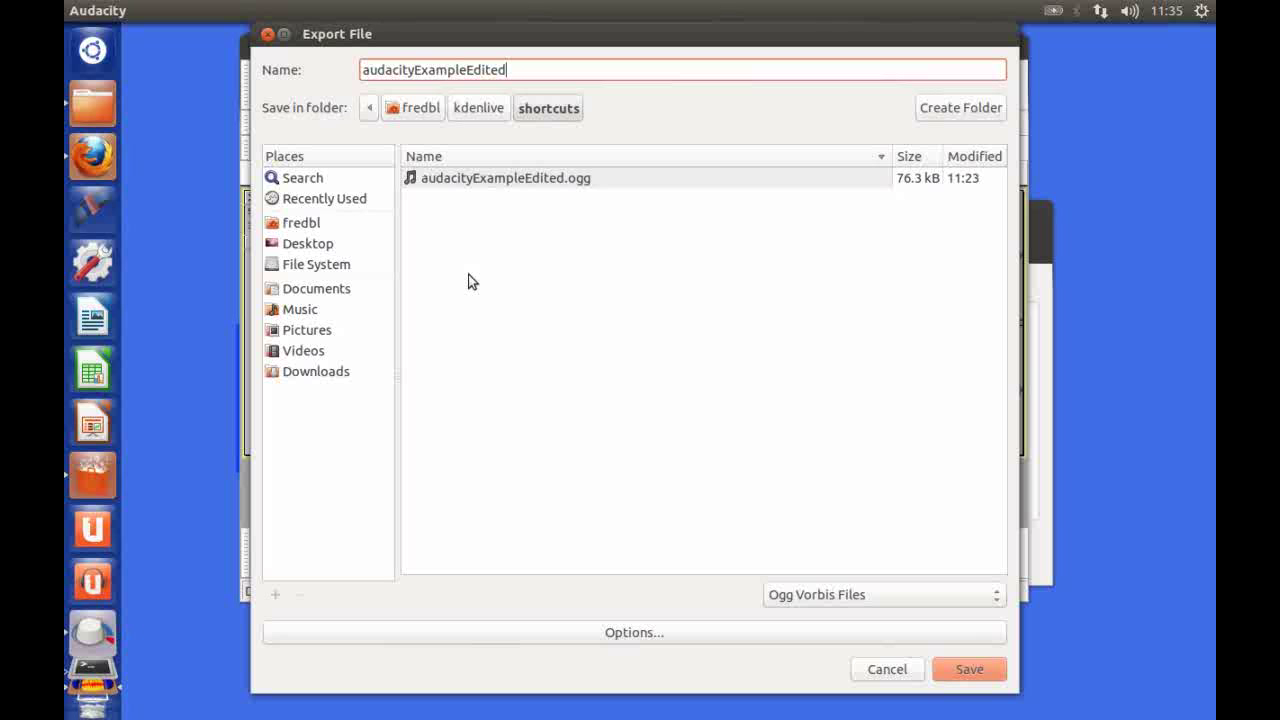
pyautogui.click(996, 598)
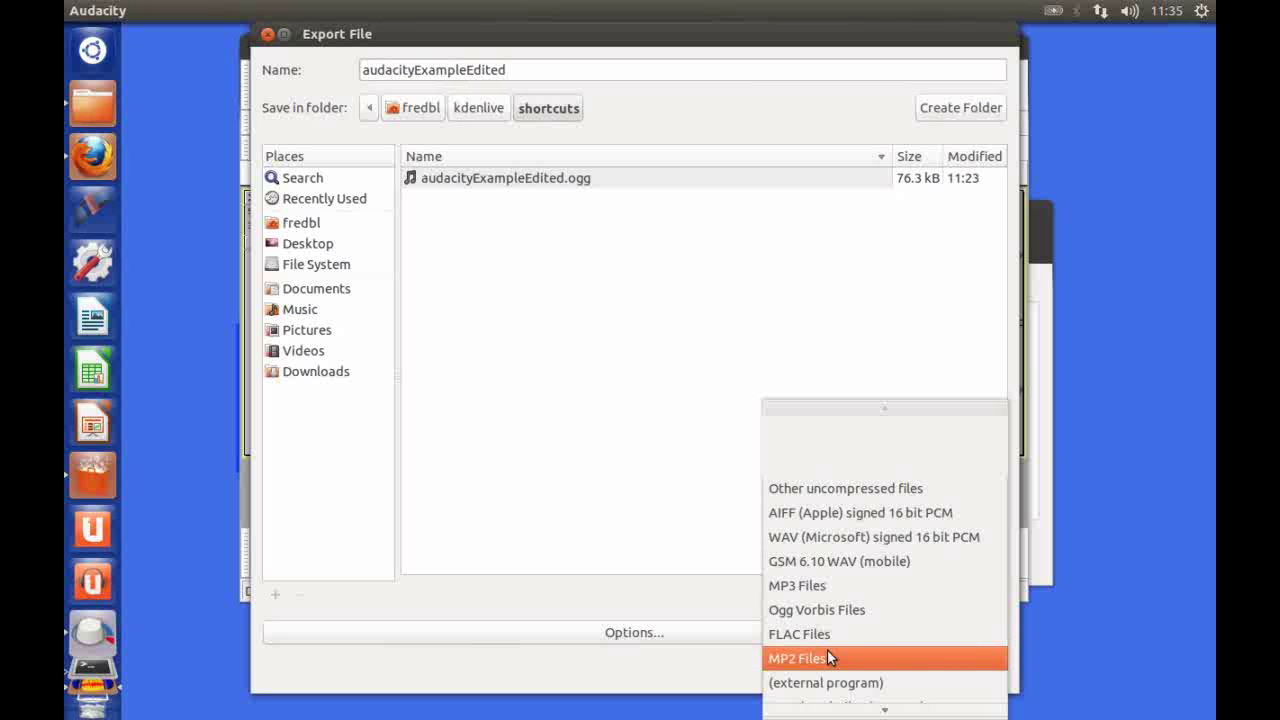
pyautogui.click(810, 586)
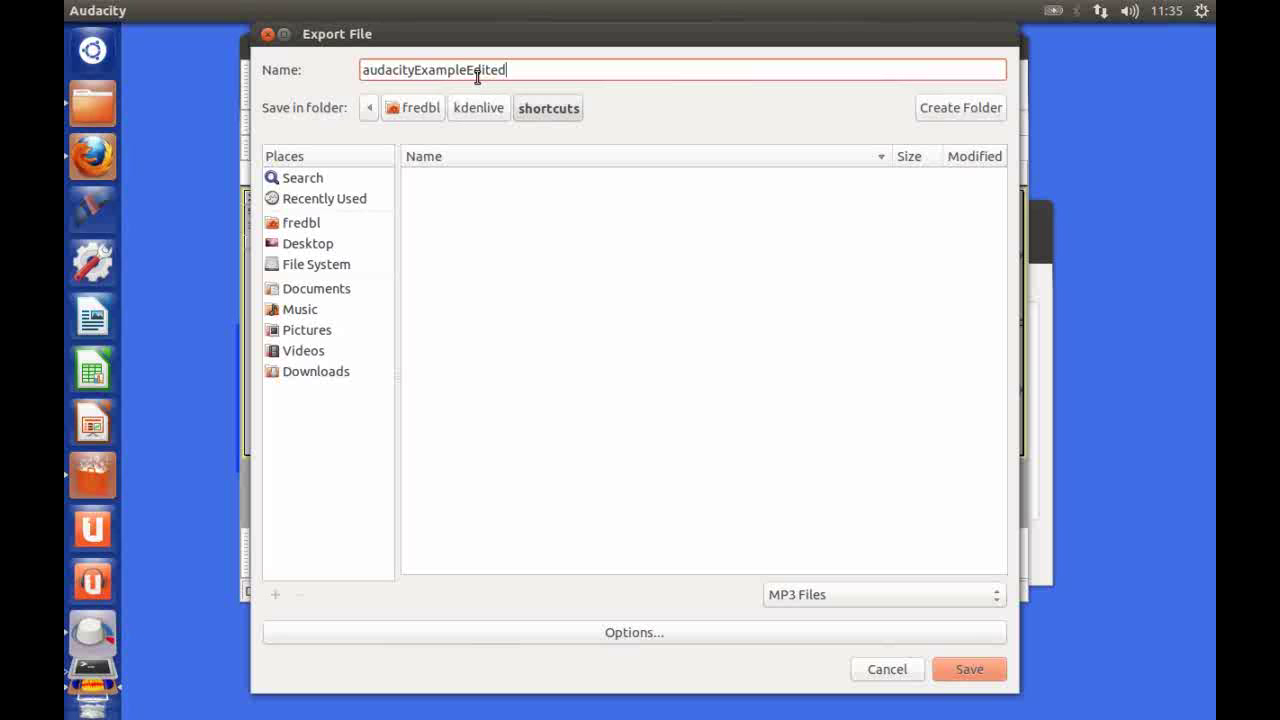
pyautogui.click(970, 669)
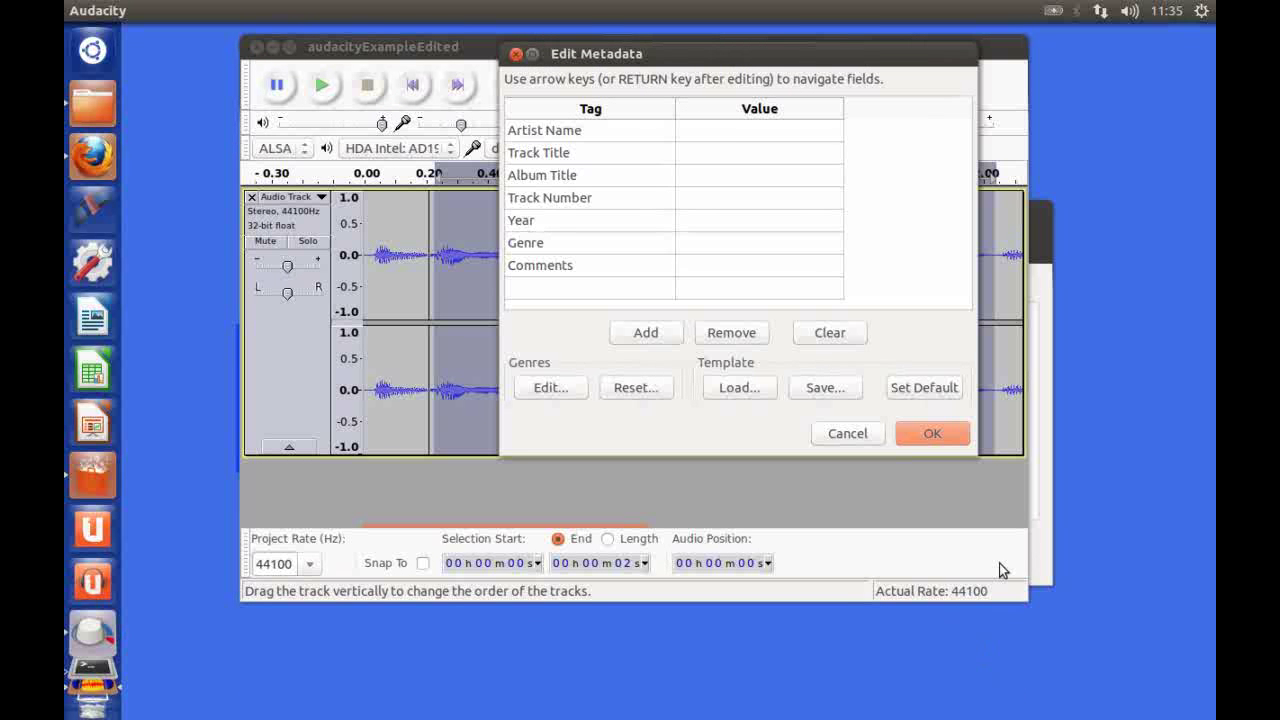
pyautogui.click(943, 432)
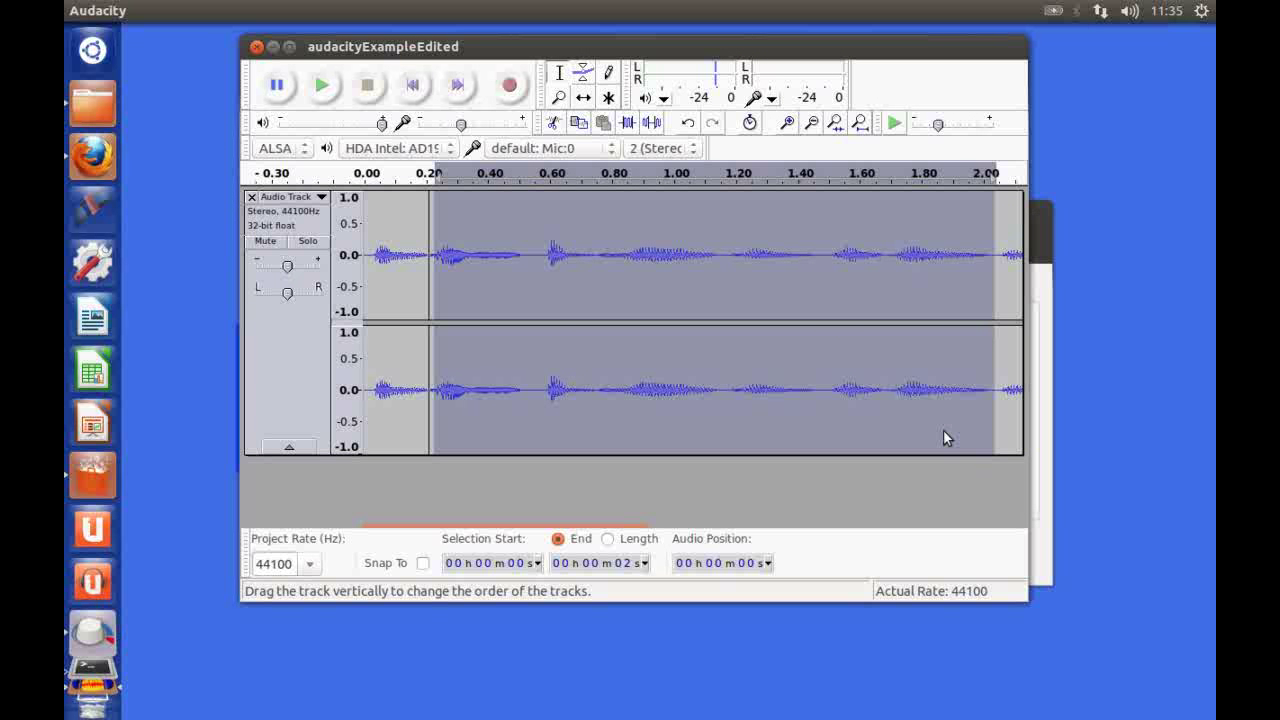